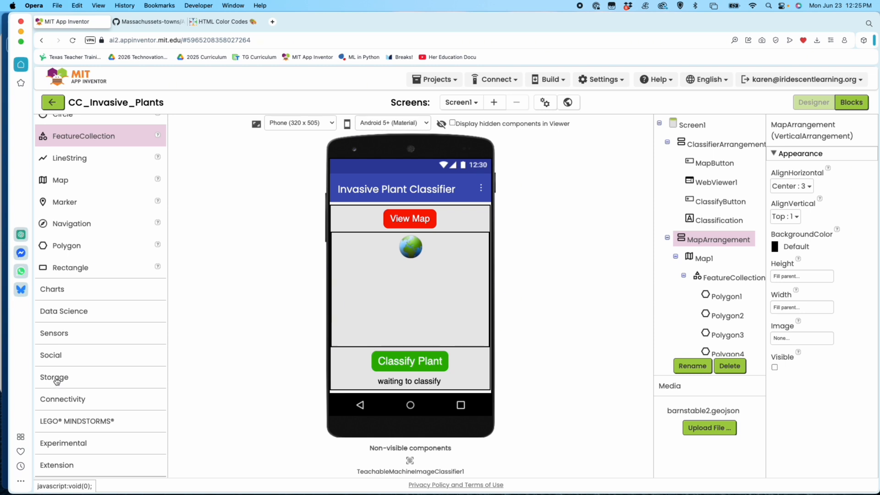
Step: Add a Spreadsheet component from the Storage category to the app's screen
left_click(55, 378)
scroll(75, 339, "down", 5)
left_click_drag(75, 339, 415, 297)
left_click_drag(473, 320, 479, 326)
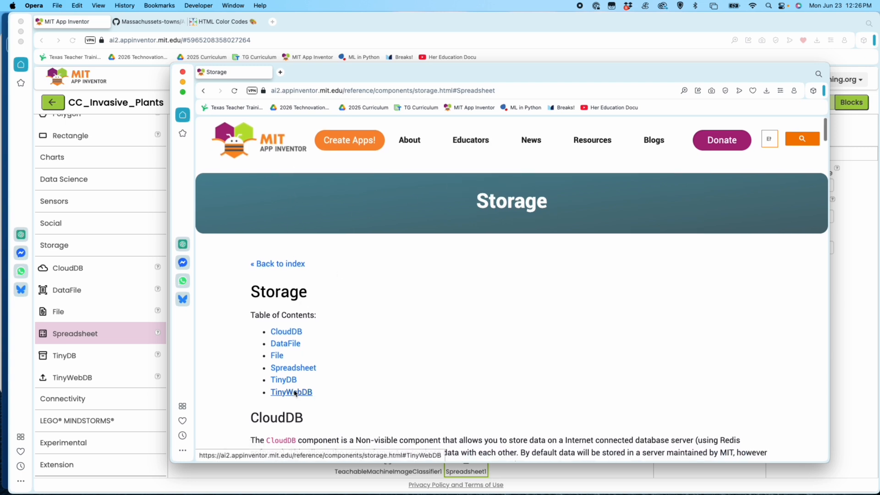
Step: Open the Spreadsheet component's documentation and examine the linked Google Sheets API Setup guide
left_click(289, 367)
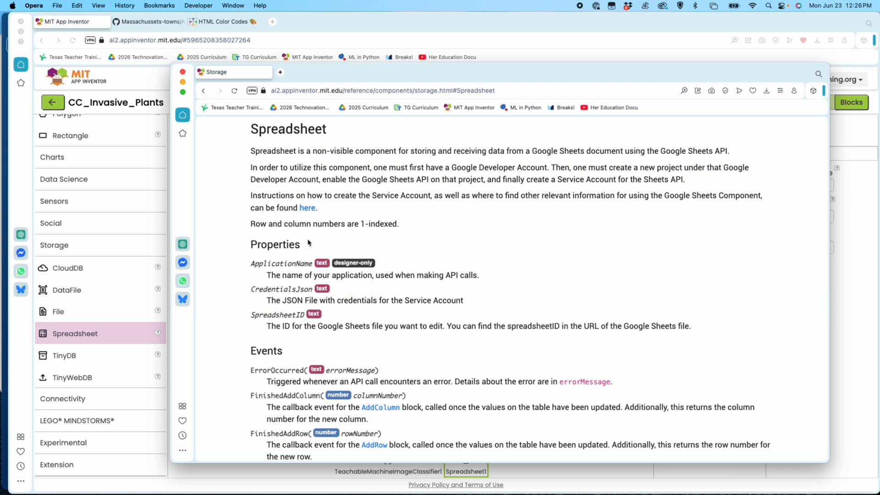
left_click(306, 207)
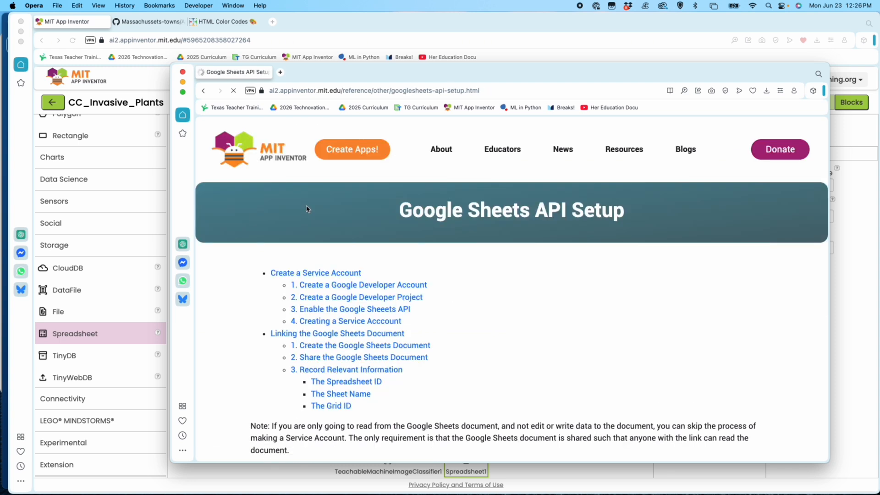
scroll(507, 305, "down", 4)
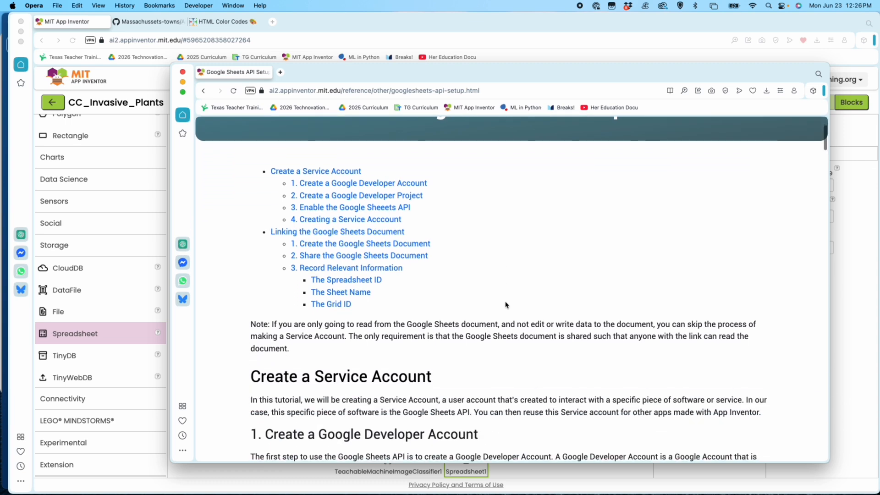
scroll(506, 304, "up", 3)
scroll(505, 302, "down", 10)
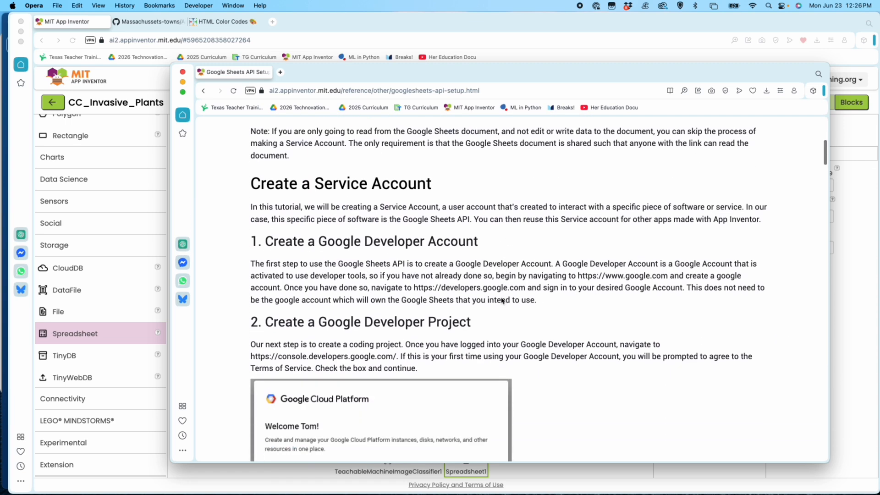
scroll(502, 300, "up", 10)
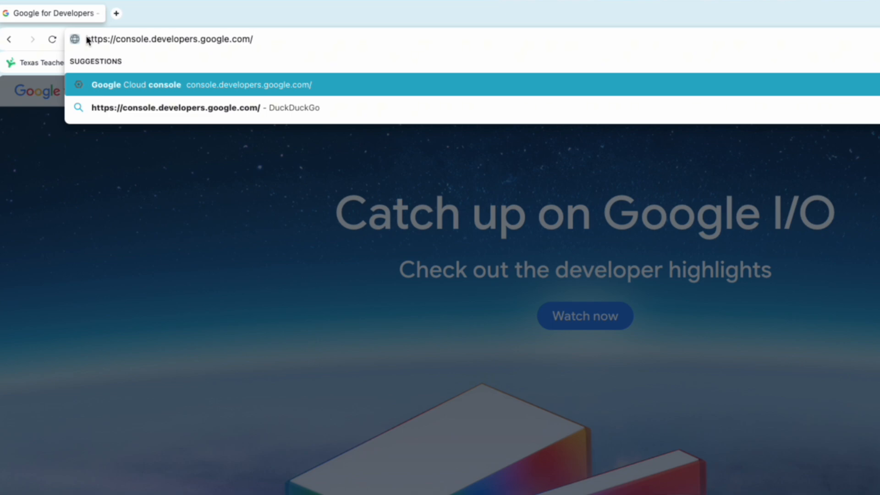
Step: Load console.developers.google.com, look over the Google for Developers page, and return to the Google Cloud console
key("Return")
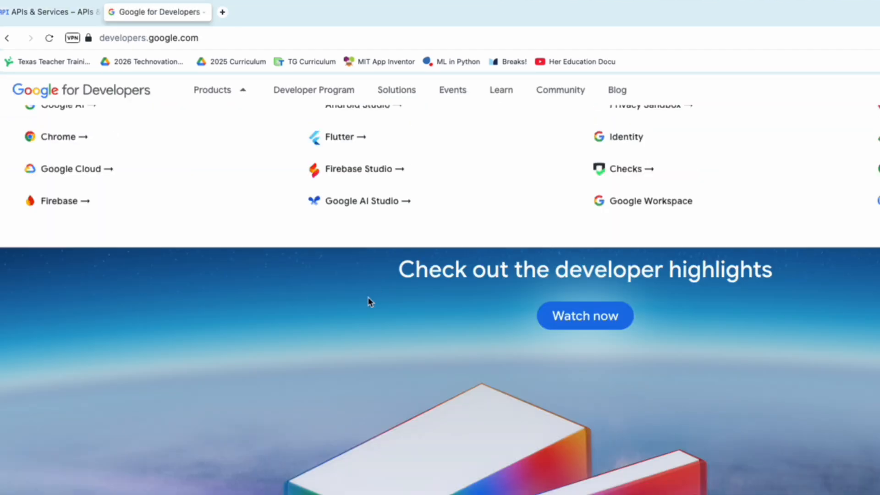
scroll(370, 302, "down", 1)
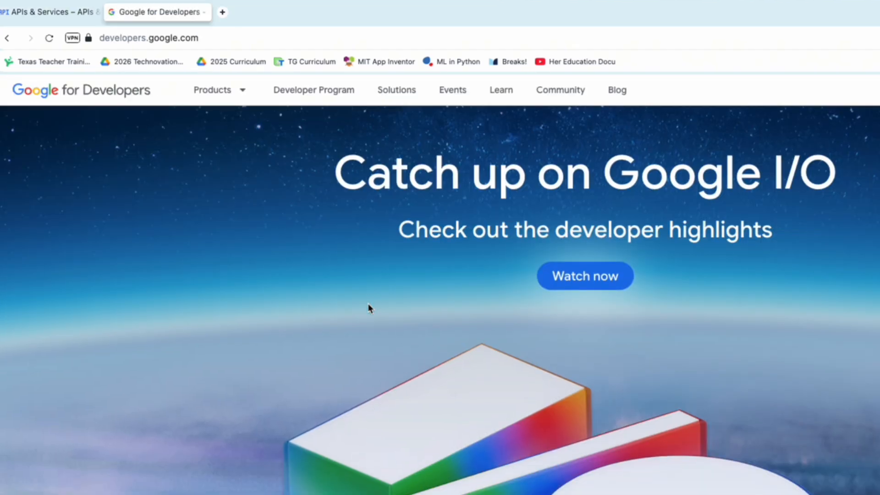
scroll(369, 306, "up", 1)
scroll(381, 318, "down", 10)
scroll(385, 324, "up", 11)
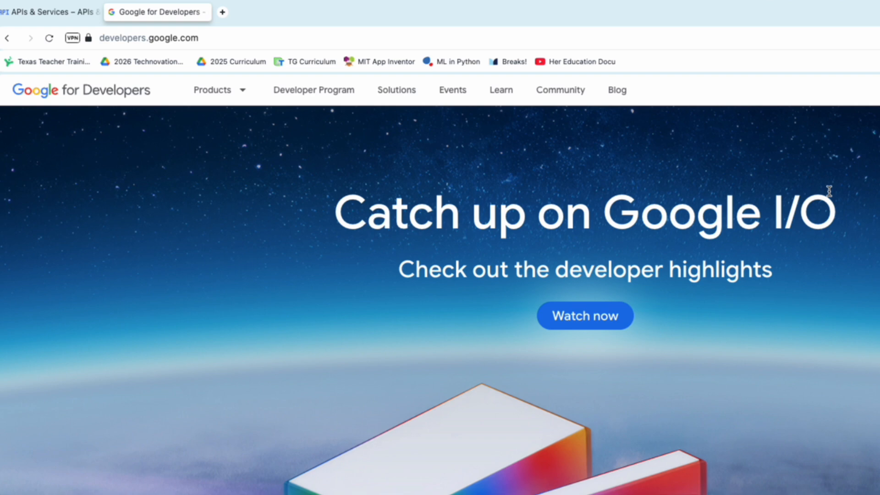
left_click(52, 19)
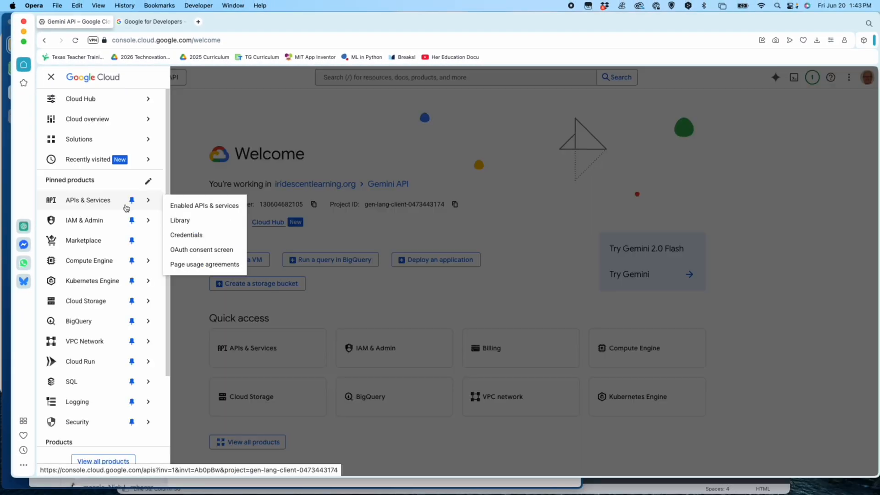
Step: Create a Google Cloud project named invasive-plants through Manage Resources and open that project
mouse_move(106, 222)
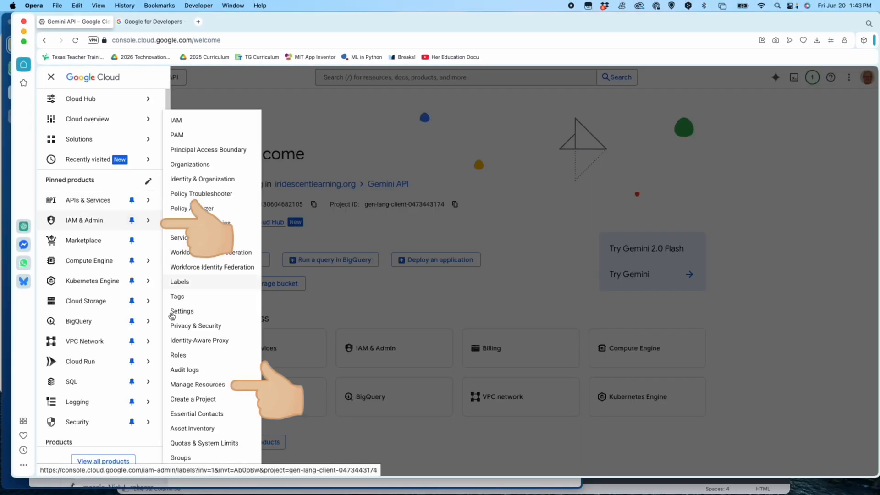
left_click(186, 384)
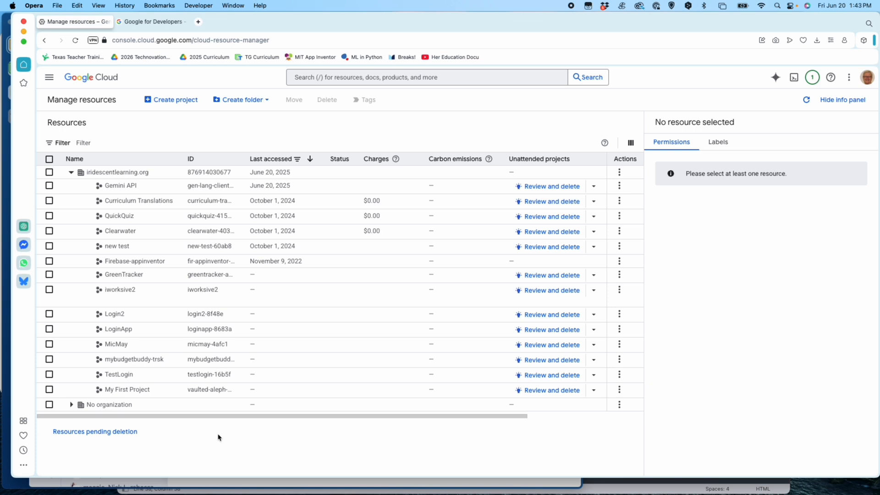
left_click(172, 102)
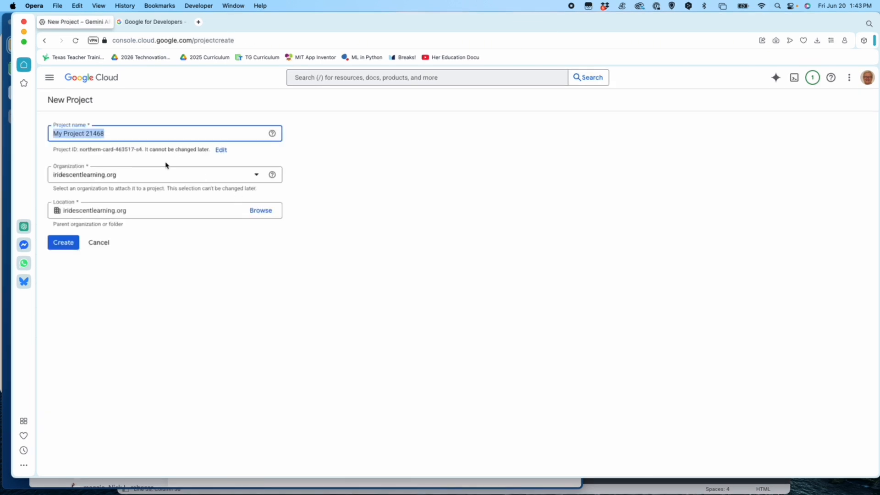
type("inv")
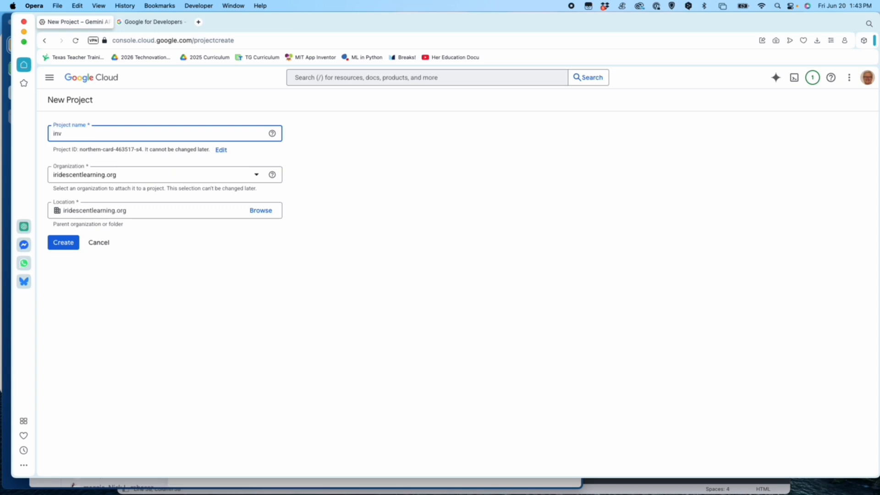
type("asive-plants")
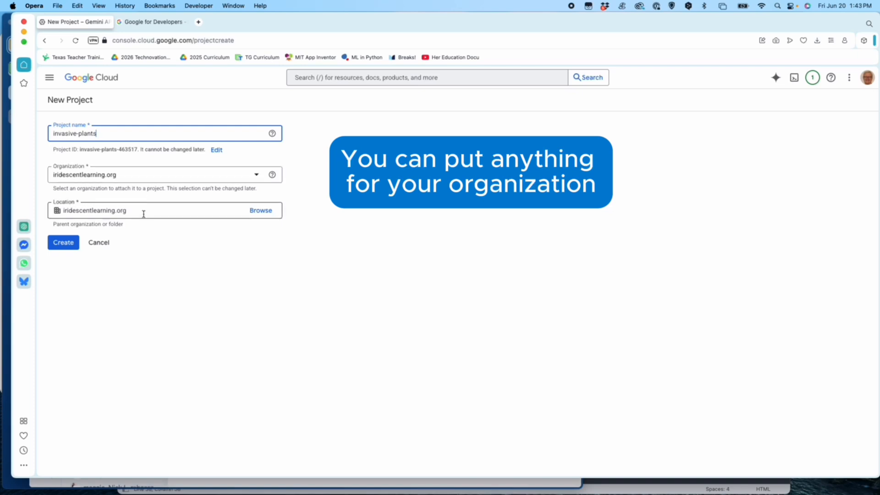
left_click(70, 247)
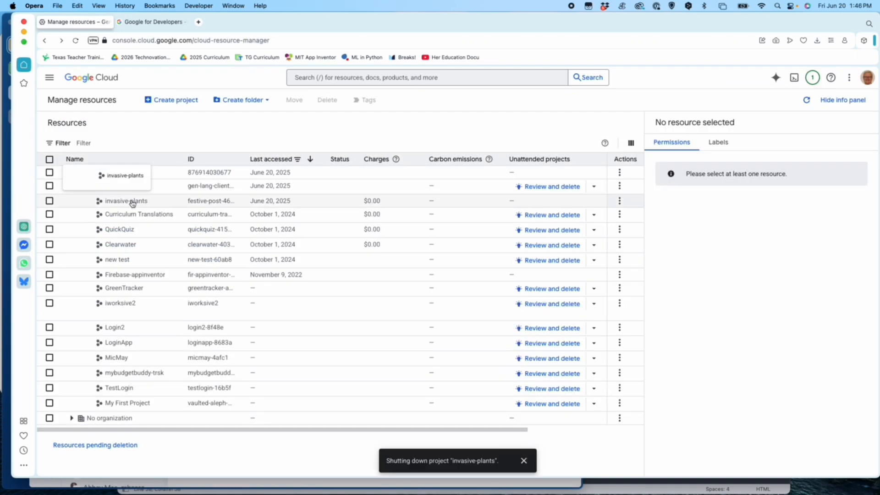
left_click(132, 203)
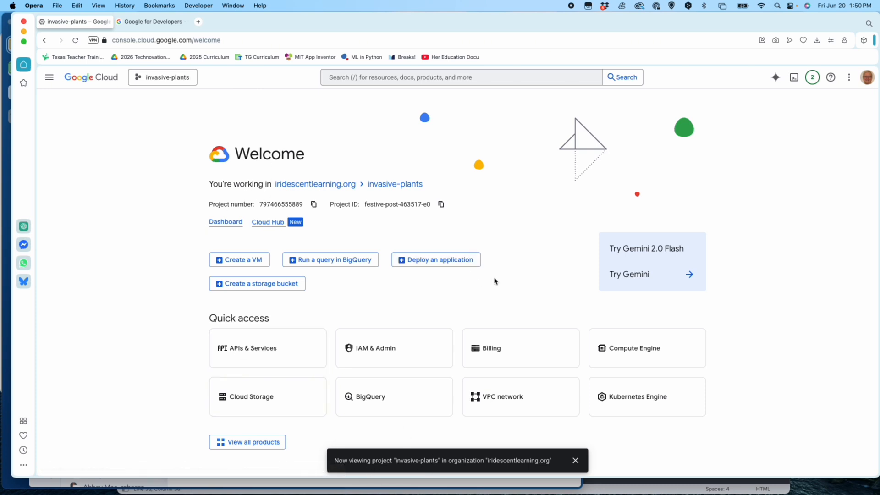
left_click(575, 460)
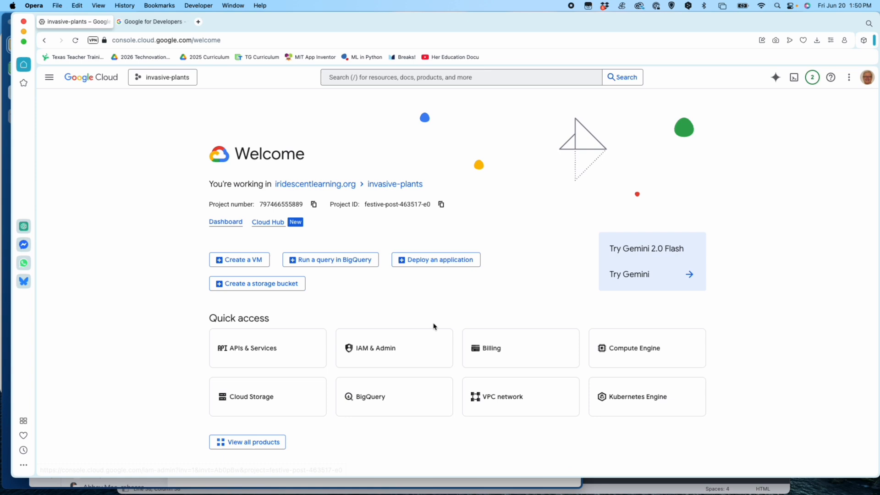
Step: Search the API Library for google sheets and open the management page of the Google Sheets API
left_click(269, 352)
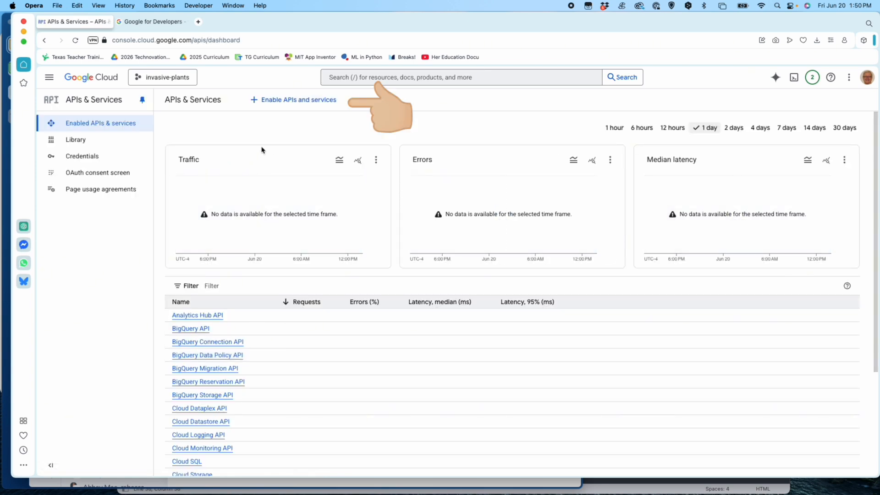
left_click(280, 100)
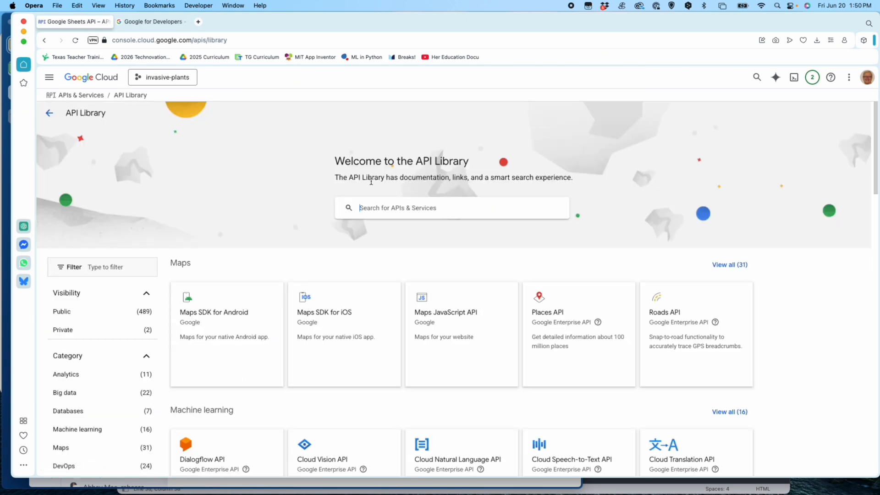
left_click(390, 211)
type("t")
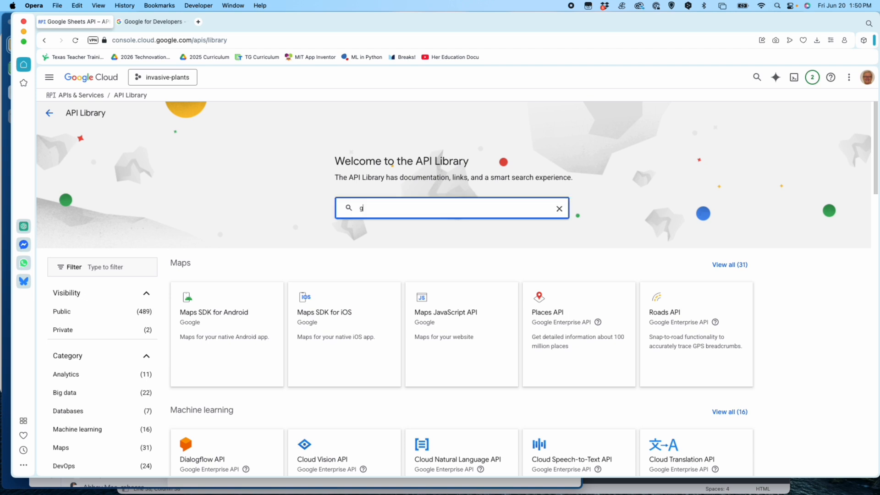
type("oogle sheets")
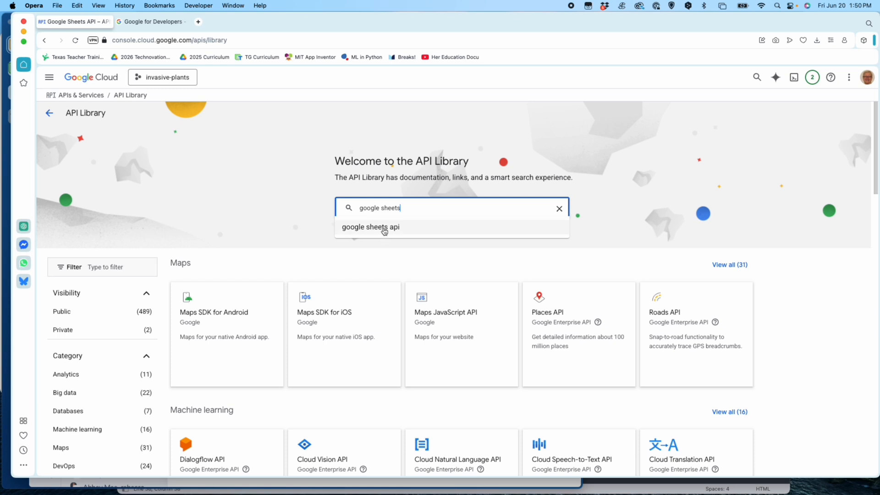
left_click(384, 227)
left_click(298, 225)
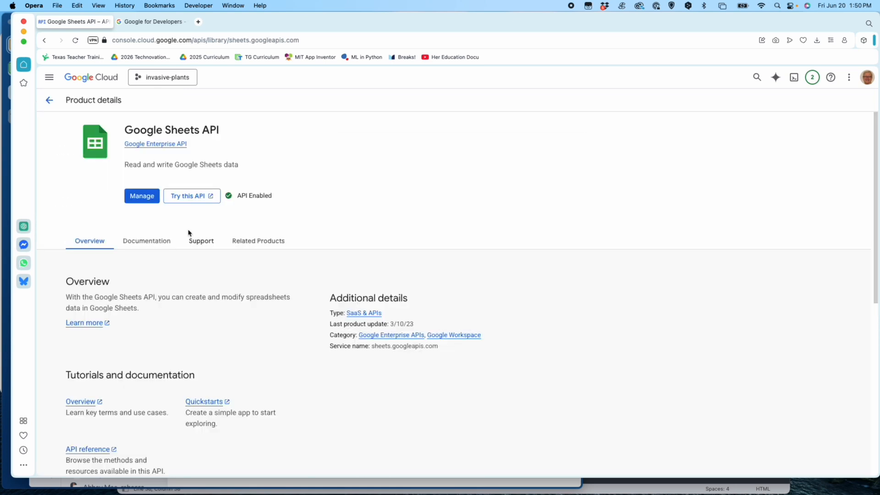
left_click(144, 196)
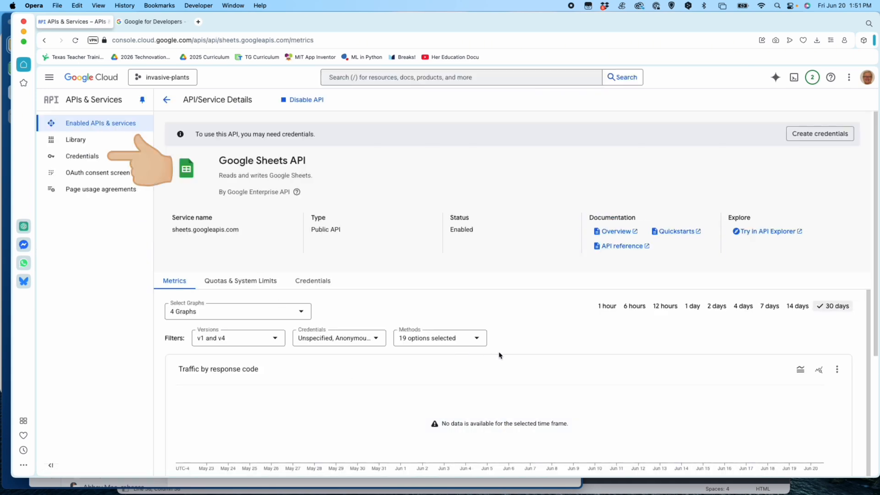
Step: Start a new service account from the project's credentials and name it invasive-plants-app
left_click(83, 157)
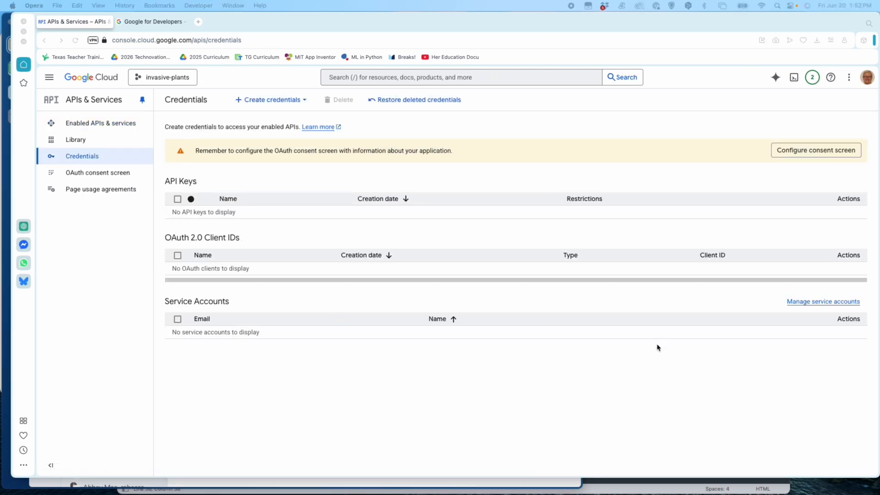
left_click(814, 302)
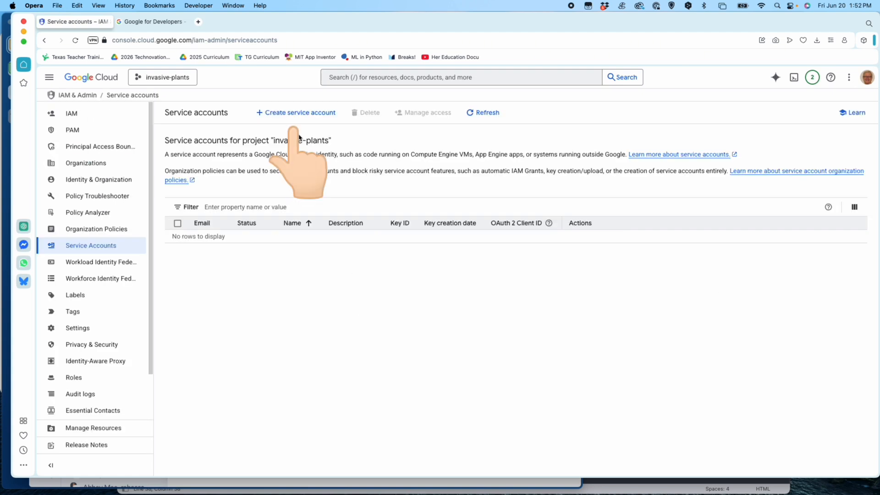
left_click(300, 113)
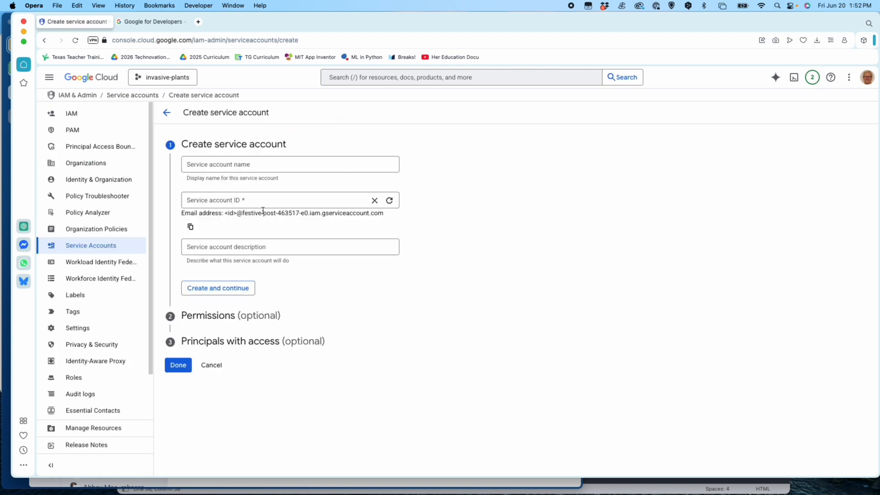
left_click(259, 163)
type("invasive")
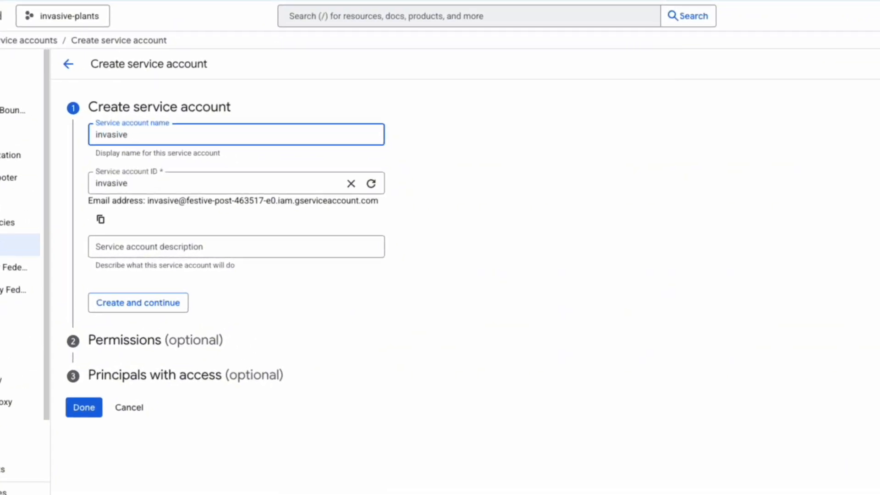
type("-plants-app")
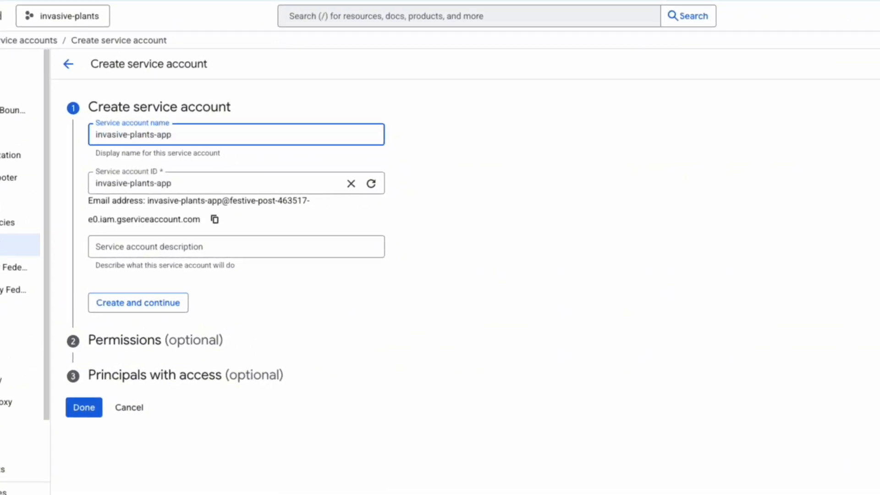
Step: Describe the service account as "for mobile app that store invasive plants sighting locations" and create it
left_click(225, 253)
type("for mobile")
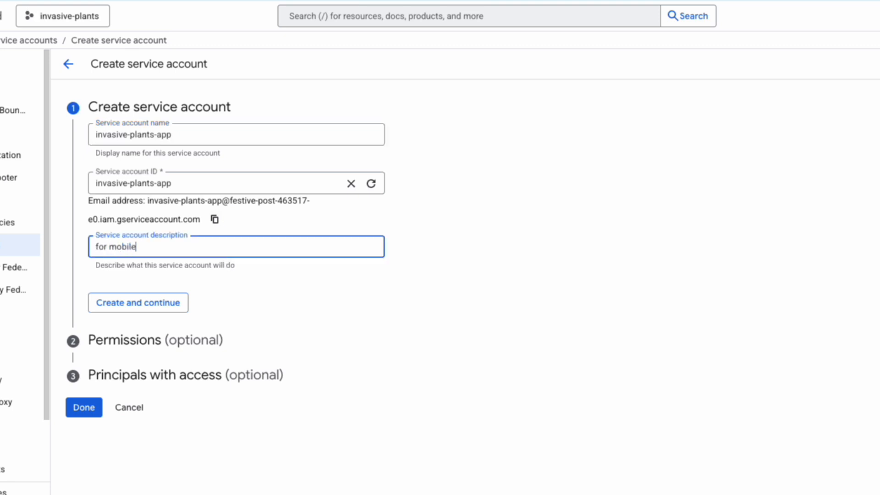
type(" app that store invasiv")
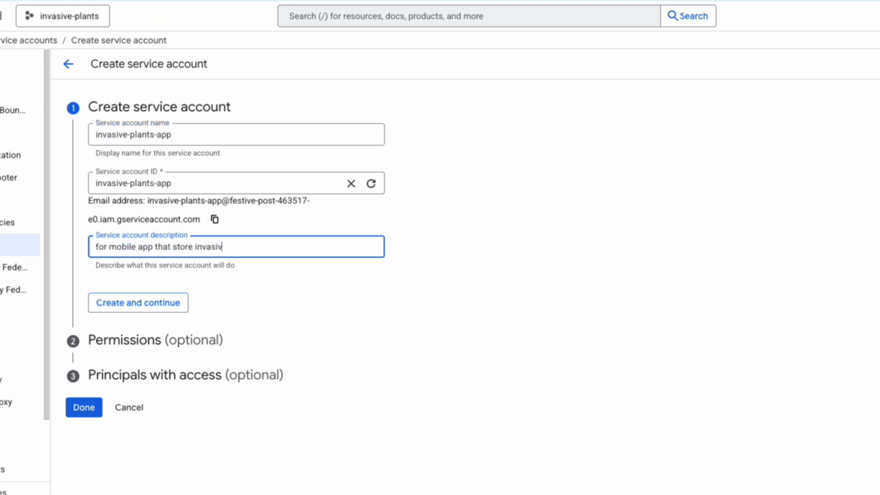
type("e plants sighting locations")
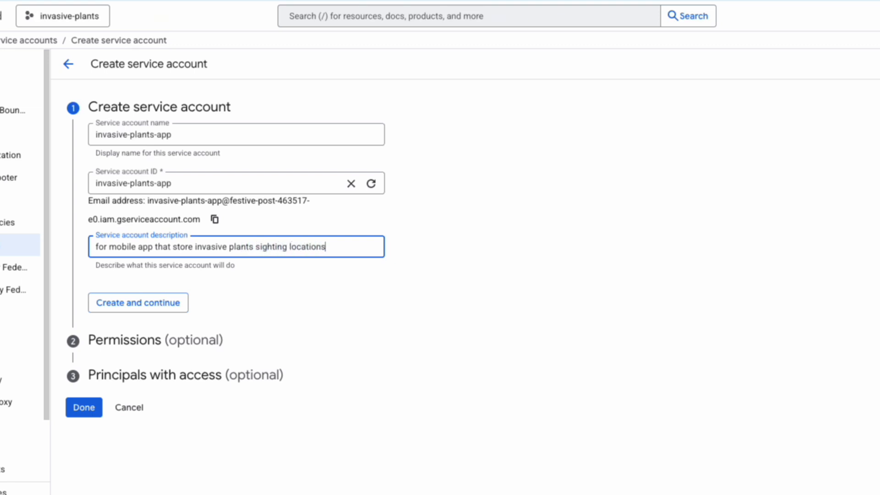
left_click(140, 305)
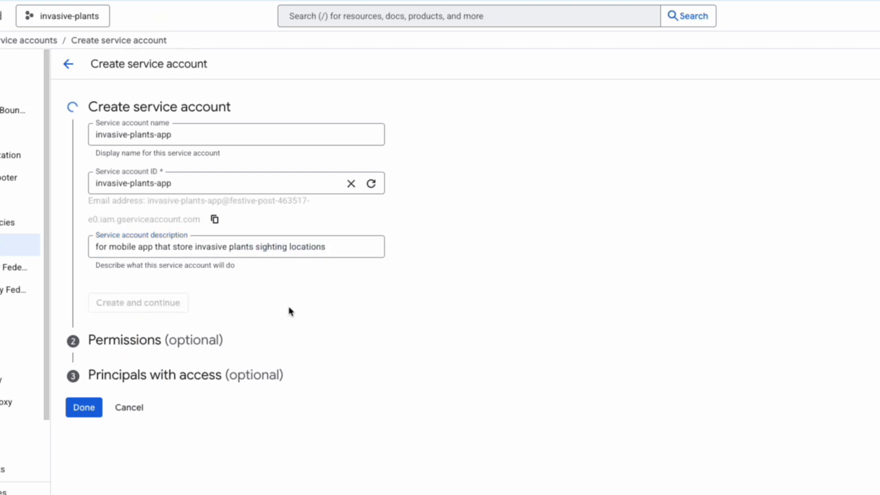
Step: Grant the new service account the basic Editor role, leave the principals with access empty and finish creating the account
left_click(201, 220)
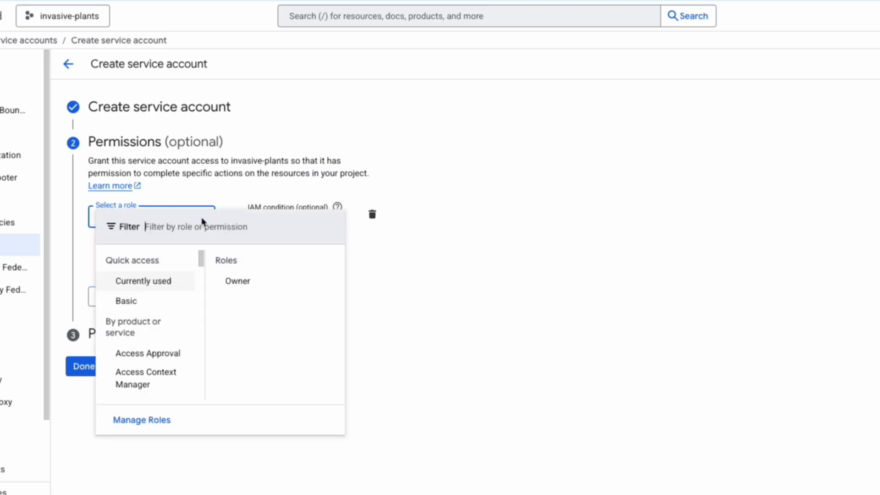
left_click(169, 308)
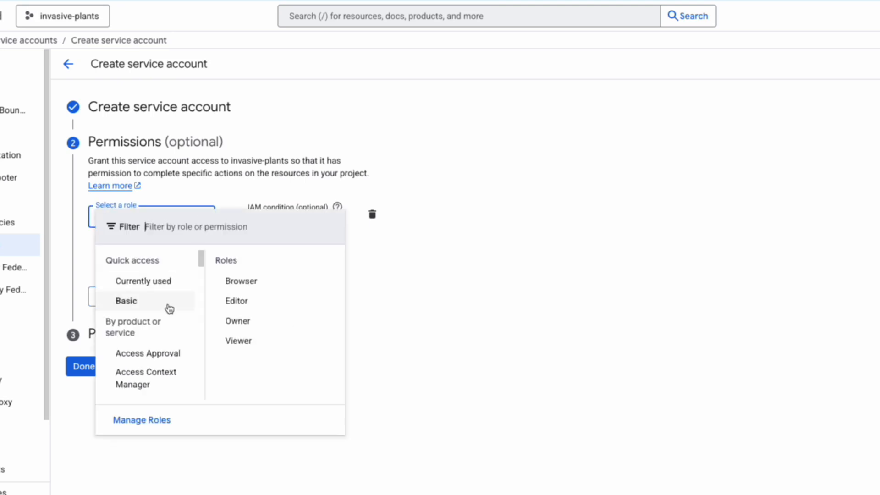
left_click(241, 303)
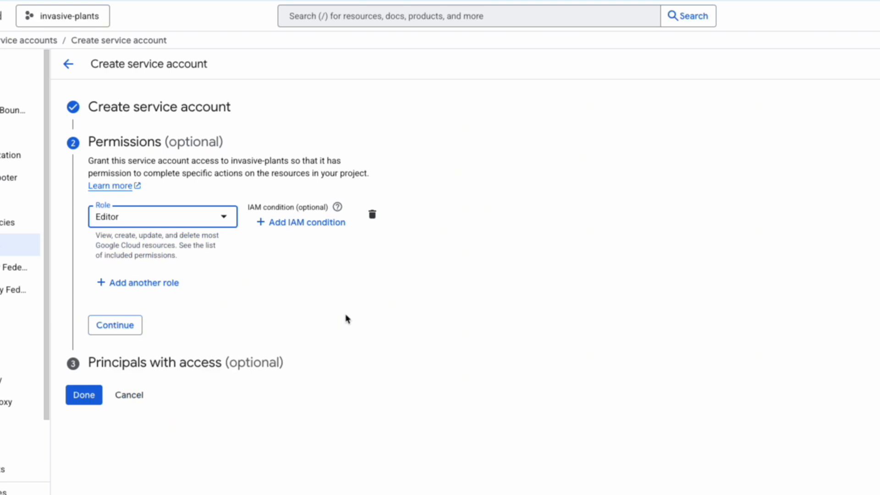
left_click(115, 328)
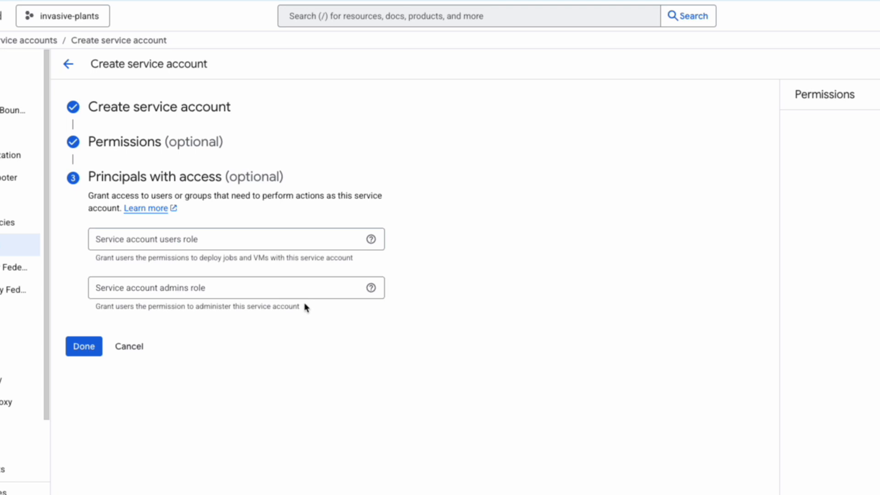
left_click(97, 348)
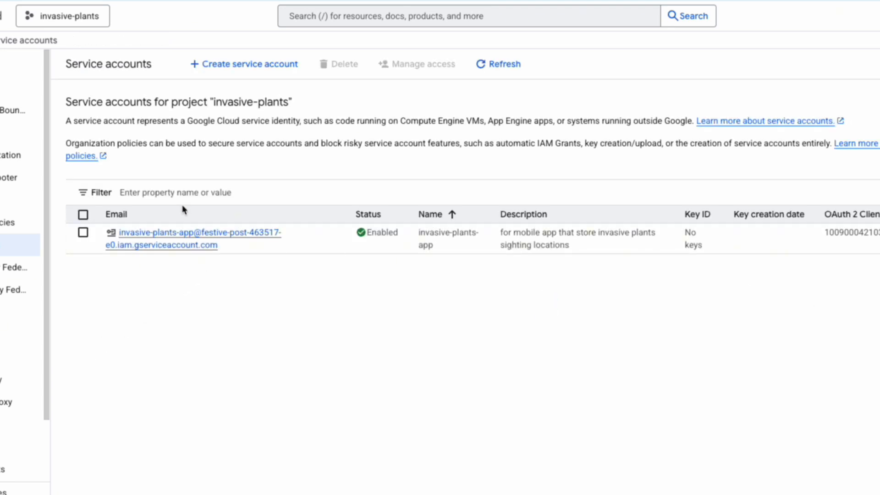
Step: Open the invasive-plants-app service account's access settings and save them with the Editor role assigned
left_click(179, 237)
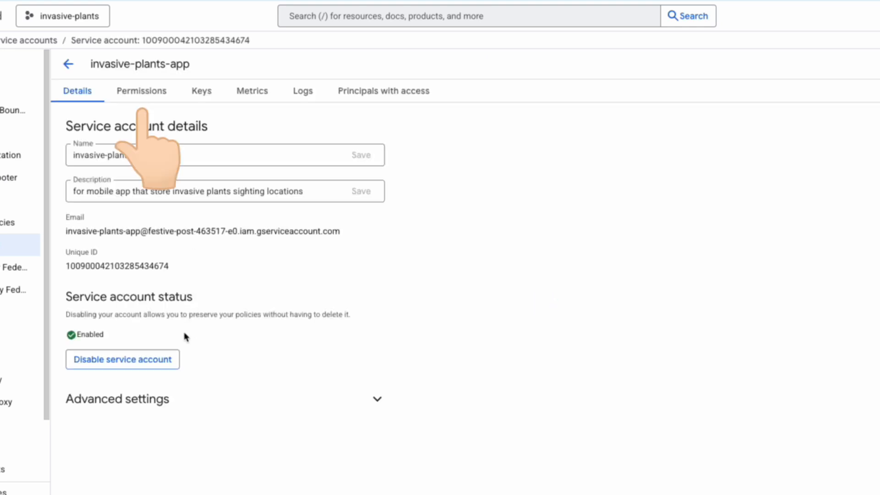
left_click(147, 91)
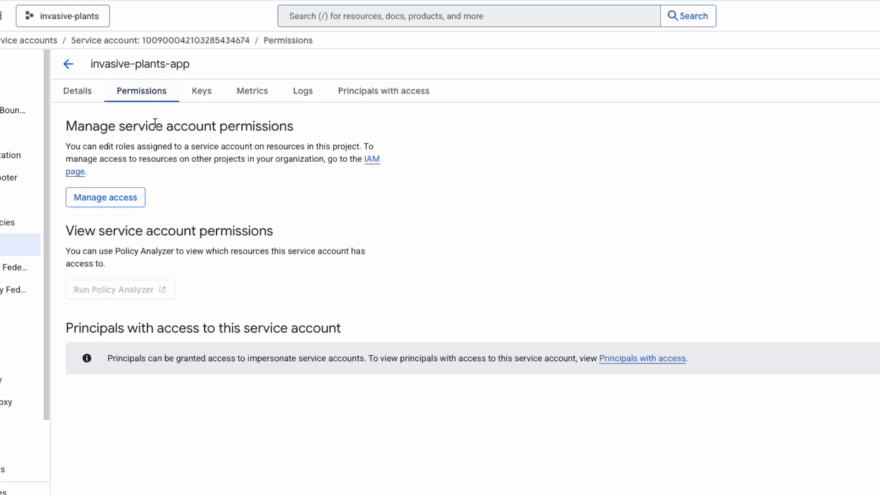
left_click(120, 198)
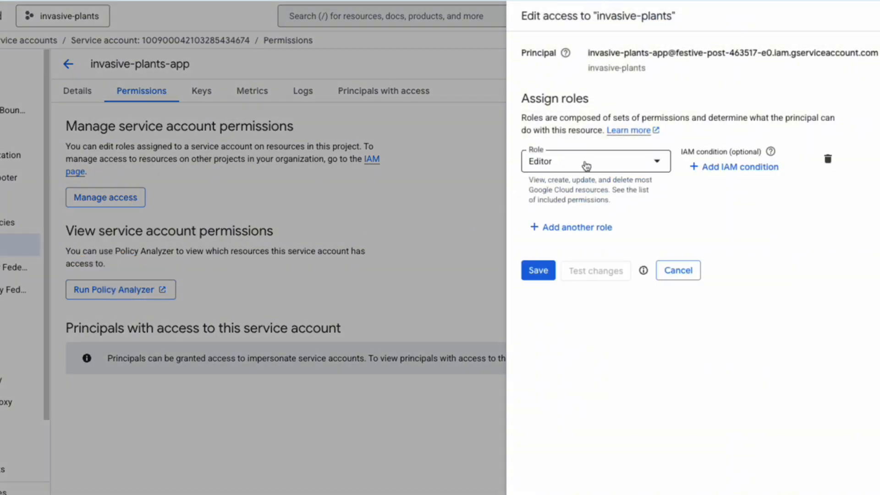
left_click(541, 269)
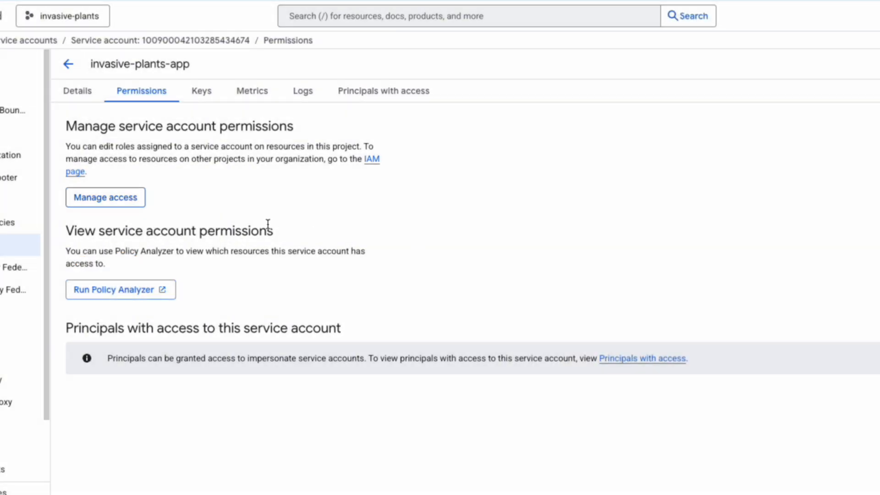
Step: Create and download a new JSON private key for the invasive-plants-app service account, and dismiss the saved-key notice
left_click(209, 102)
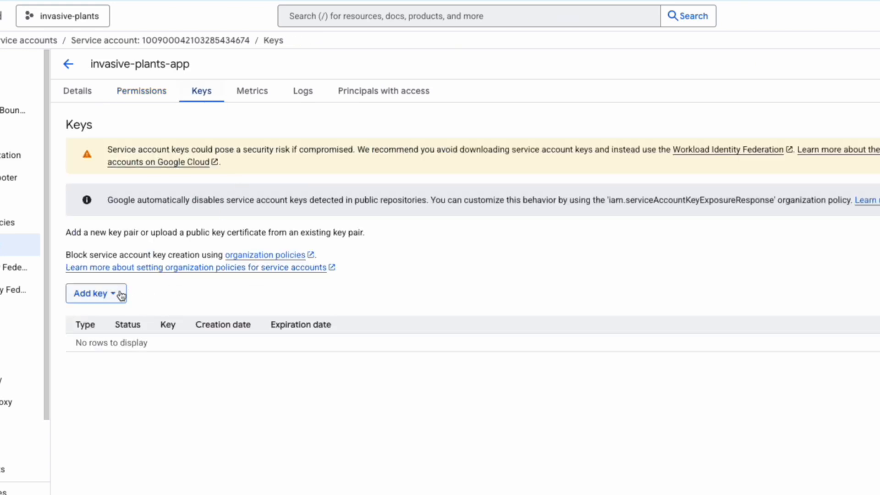
left_click(120, 294)
left_click(114, 317)
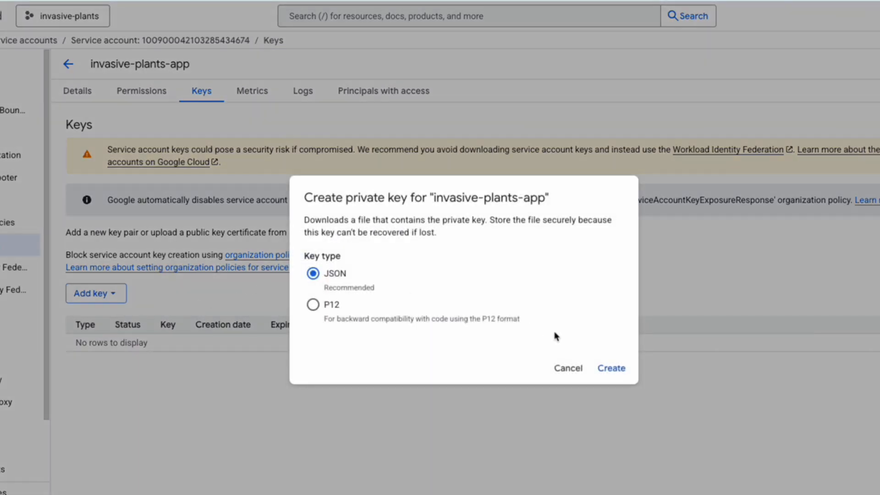
left_click(615, 371)
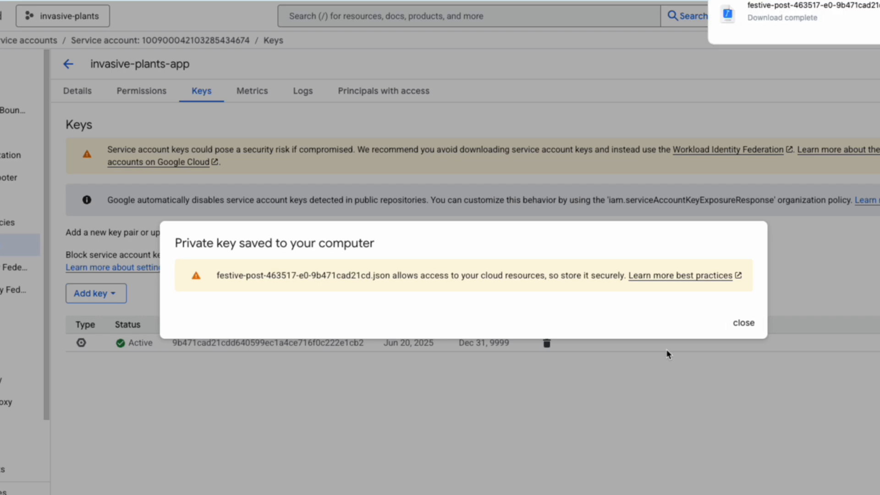
left_click(743, 323)
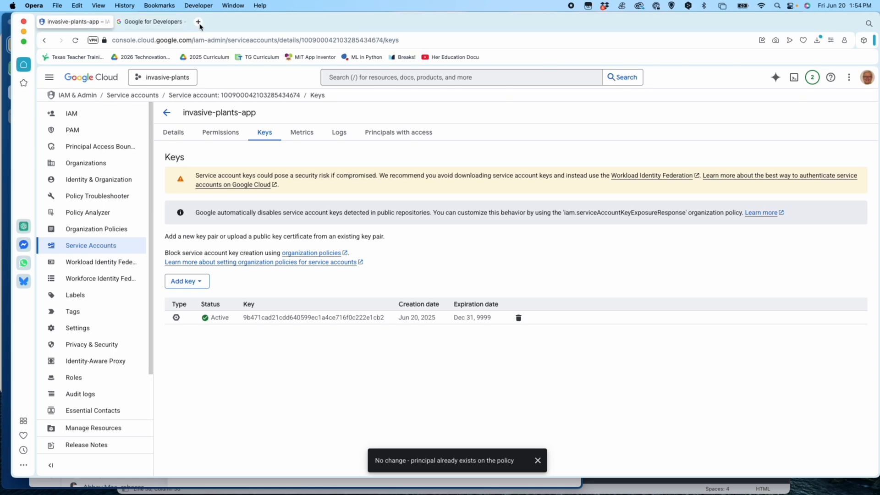
Step: Open Google Drive in a new browser tab and create a blank Google Sheets spreadsheet in the shared curriculum folder
left_click(199, 22)
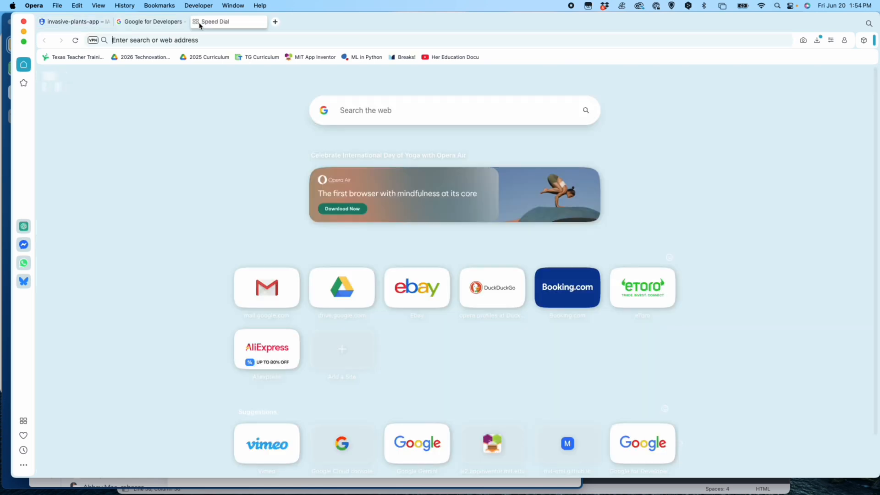
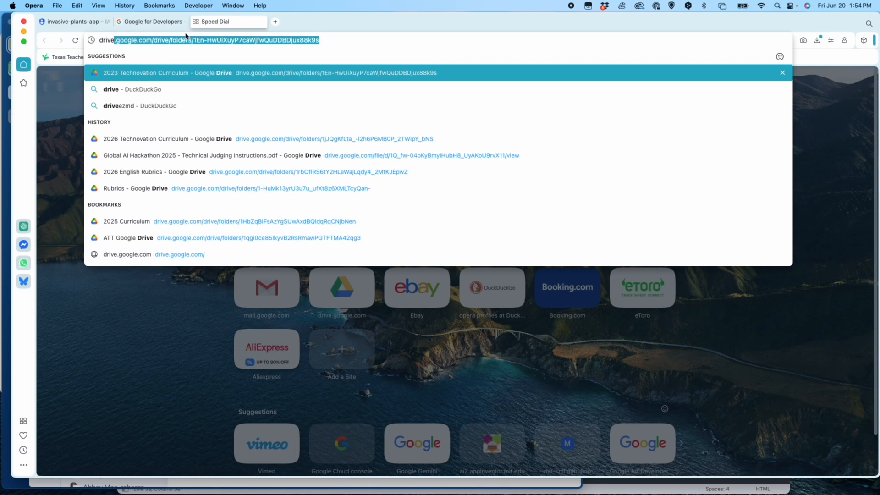
left_click(173, 75)
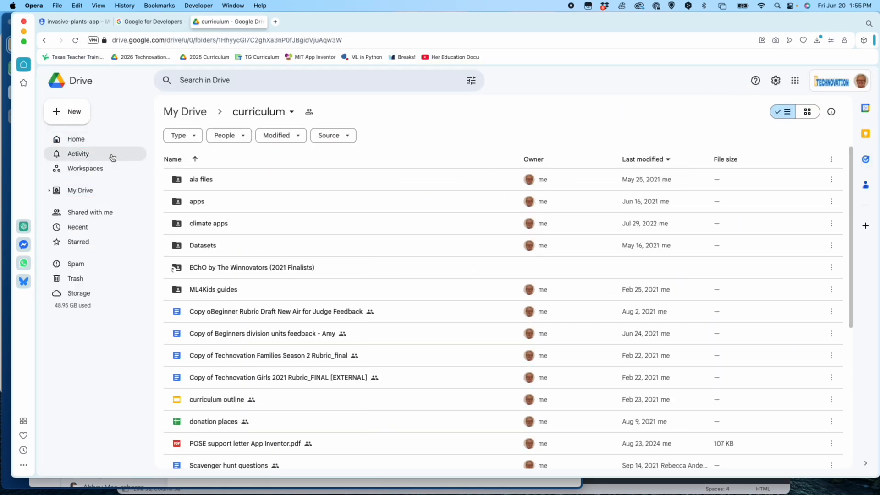
left_click(83, 114)
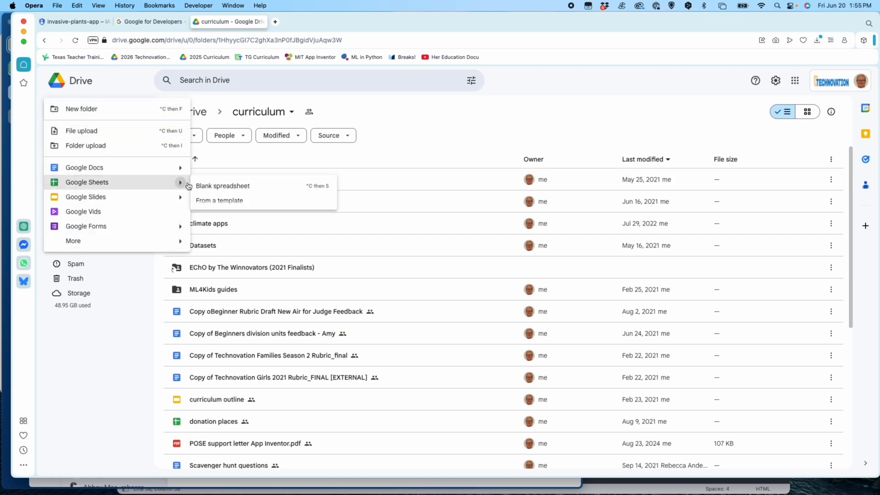
left_click(210, 187)
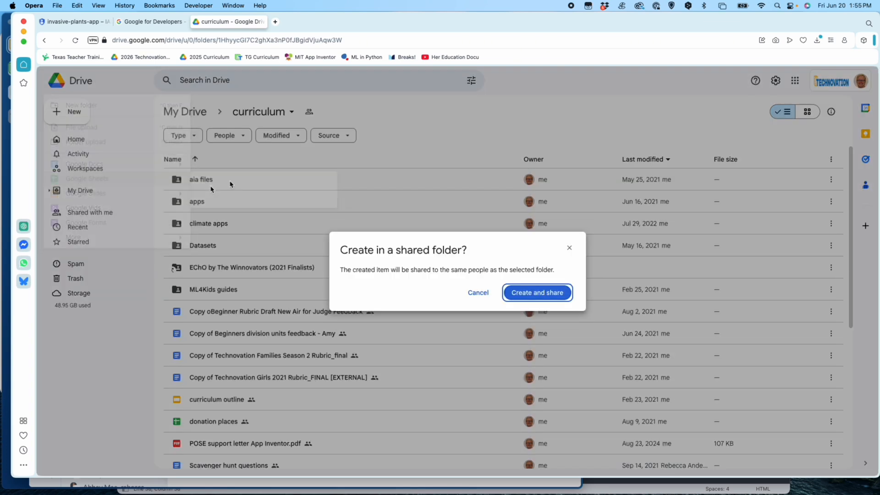
left_click(535, 293)
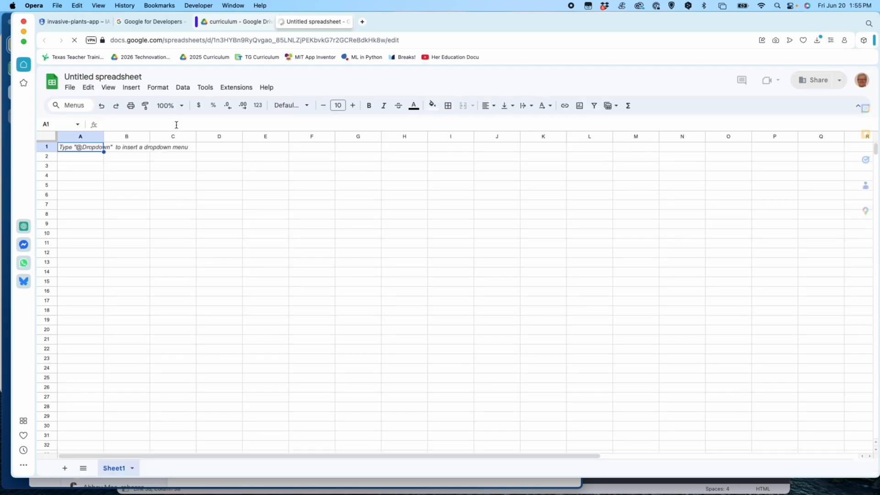
Step: Rename the untitled spreadsheet as "cape cod invasive plants"
left_click(133, 77)
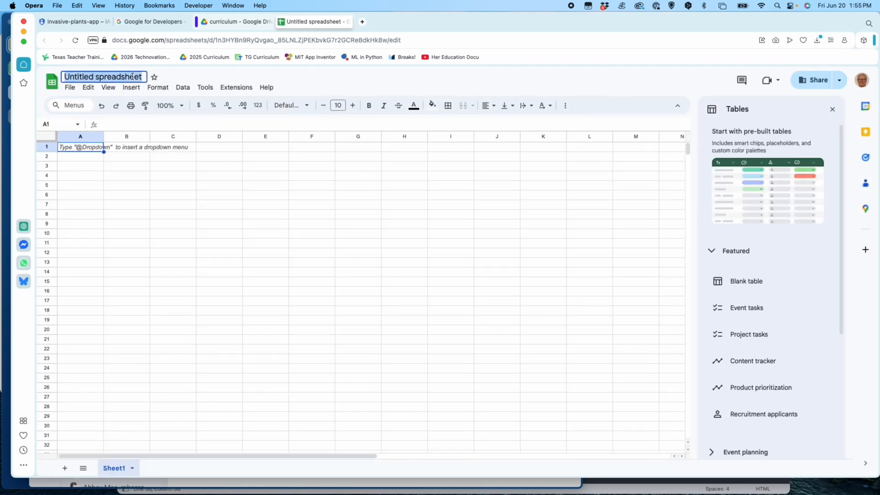
type("cape code")
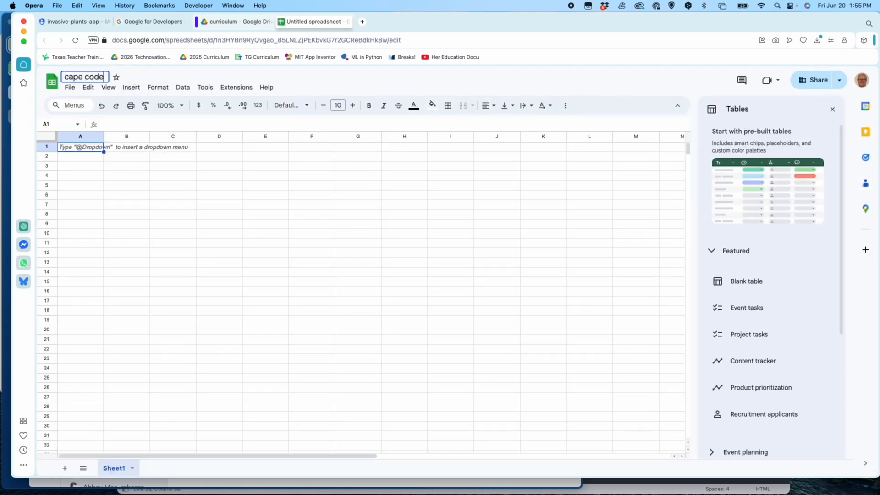
type(" inv")
key("BackSpace")
key("BackSpace")
key("BackSpace")
key("BackSpace")
key("BackSpace")
type("invasive plan")
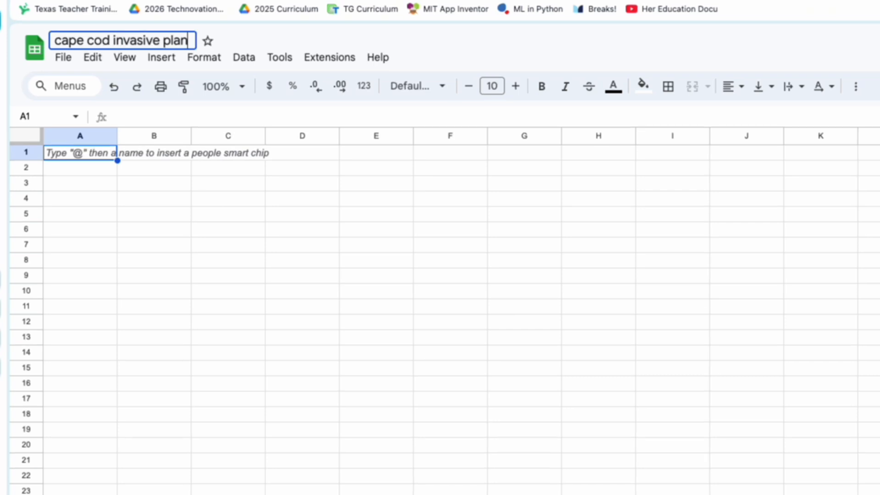
type("ts")
key("Return")
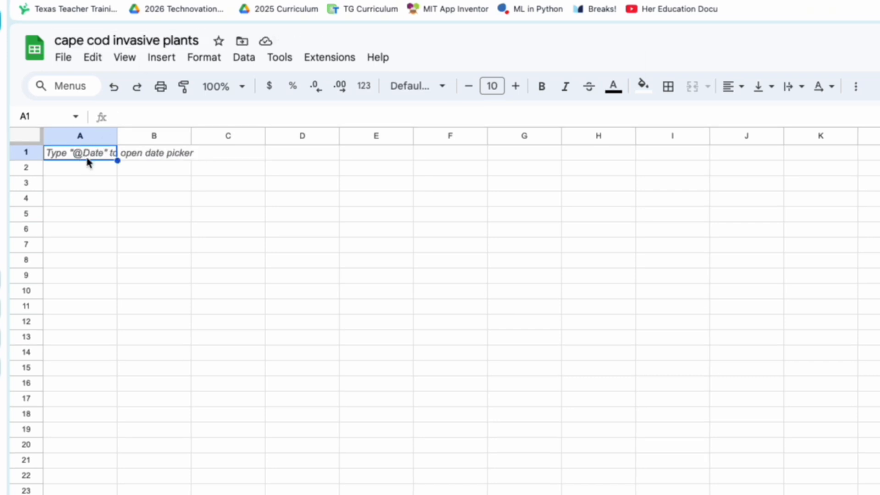
Step: Enter the column headers date, latitude, longitude and class in cells A1 to D1
type("date")
key("Tab")
type("latitude")
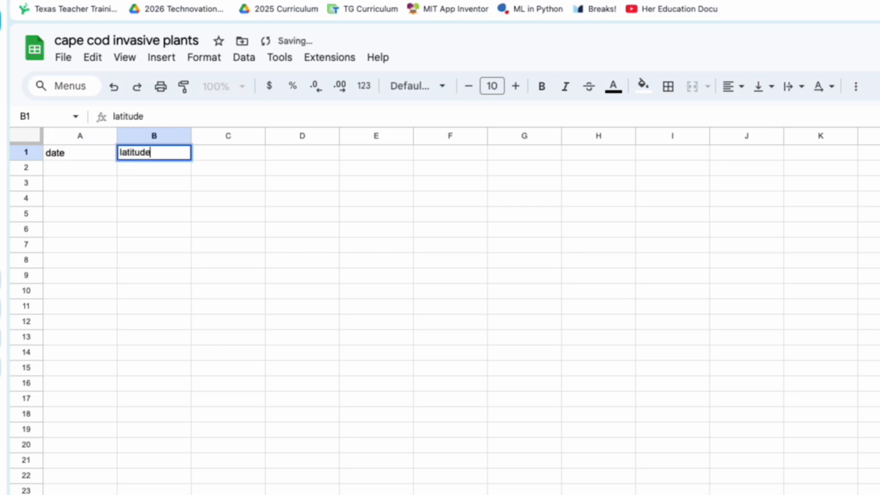
key("Tab")
type("long")
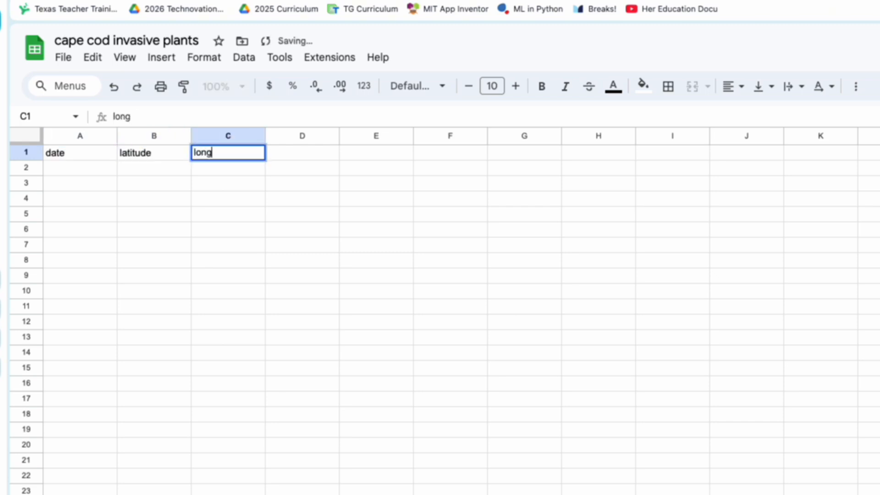
type("itude")
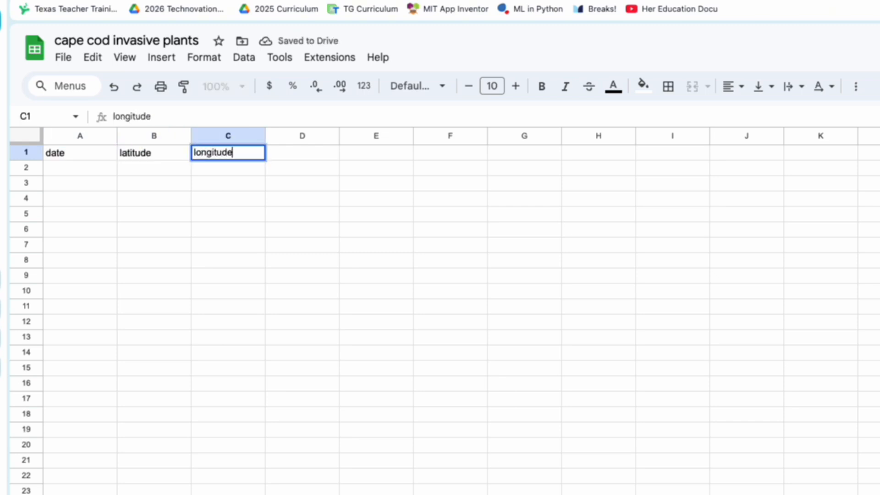
key("Tab")
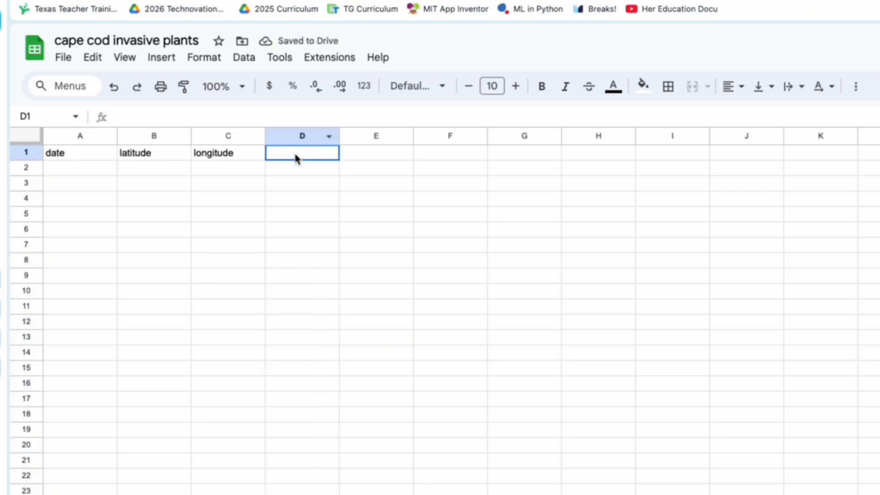
type("class")
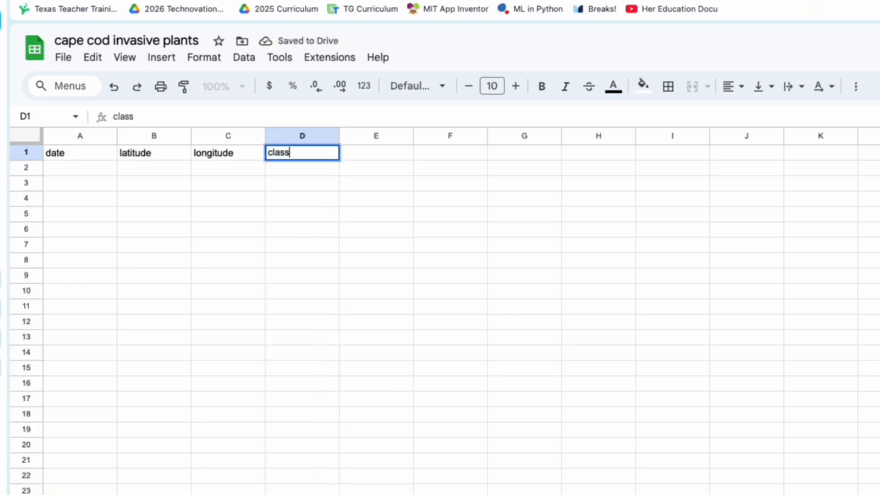
key("Return")
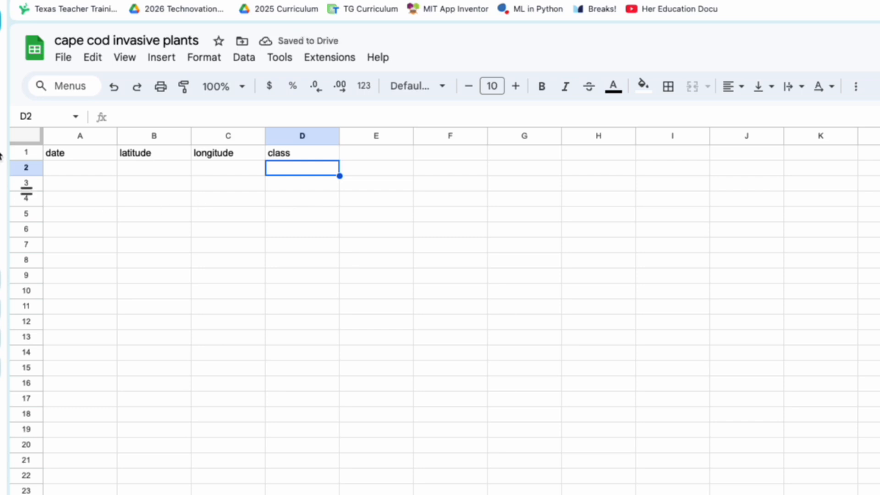
Step: Make the header row 1 bold and center its text horizontally
left_click(25, 152)
left_click(541, 87)
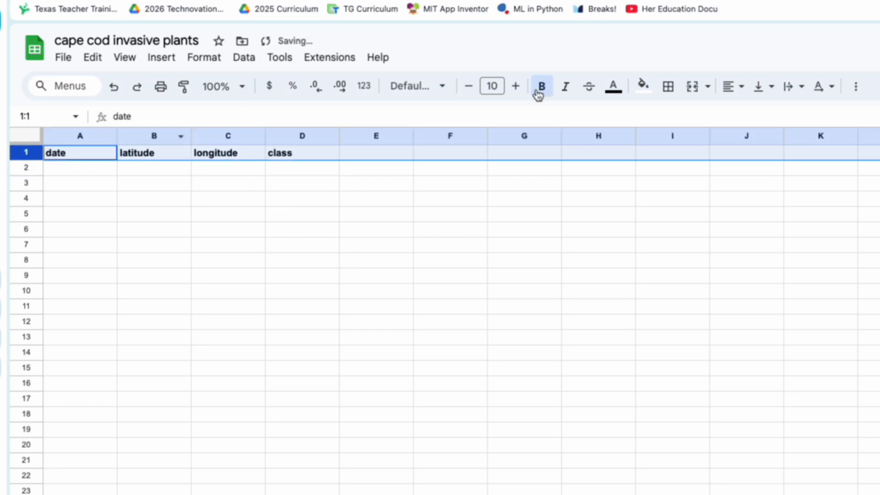
left_click(729, 87)
left_click(756, 116)
left_click(426, 229)
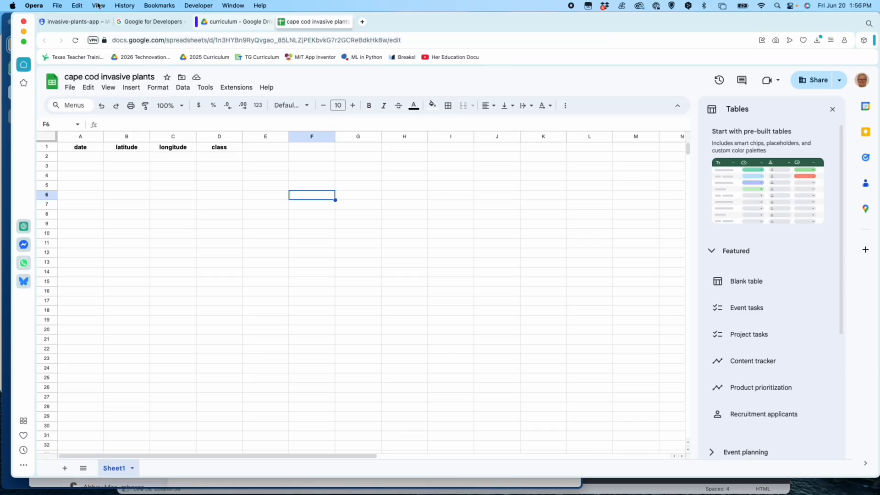
Step: Switch to the Google Cloud console, open the project's API credentials and copy the service account's email address
left_click(148, 23)
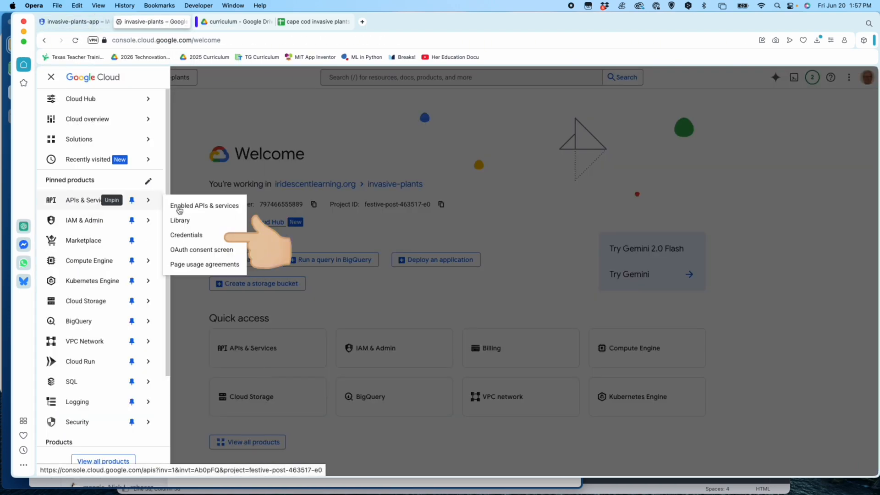
left_click(195, 234)
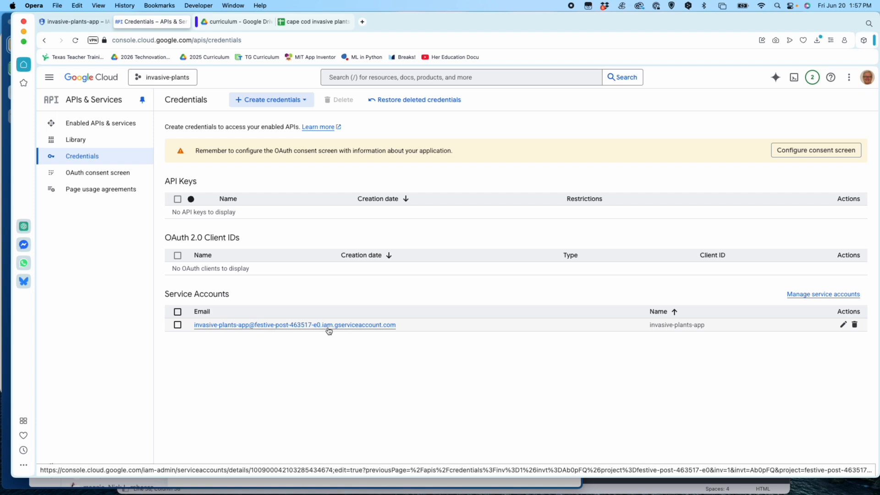
left_click_drag(403, 327, 205, 319)
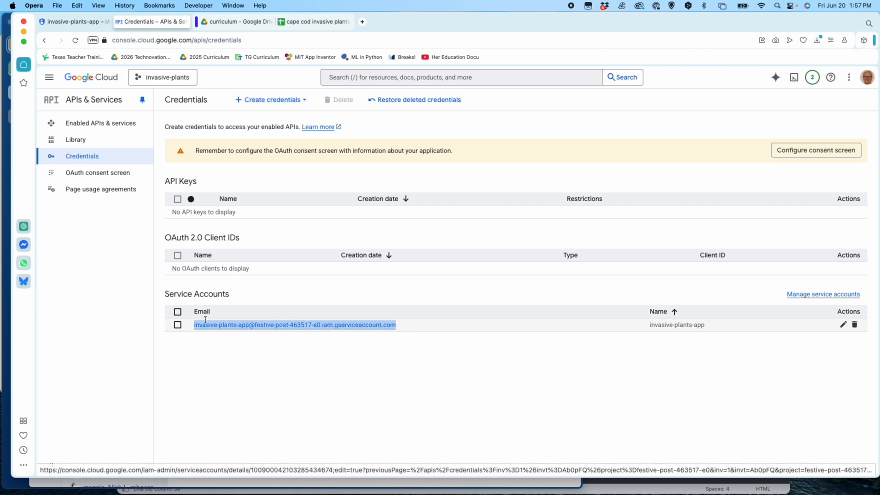
key("super+c")
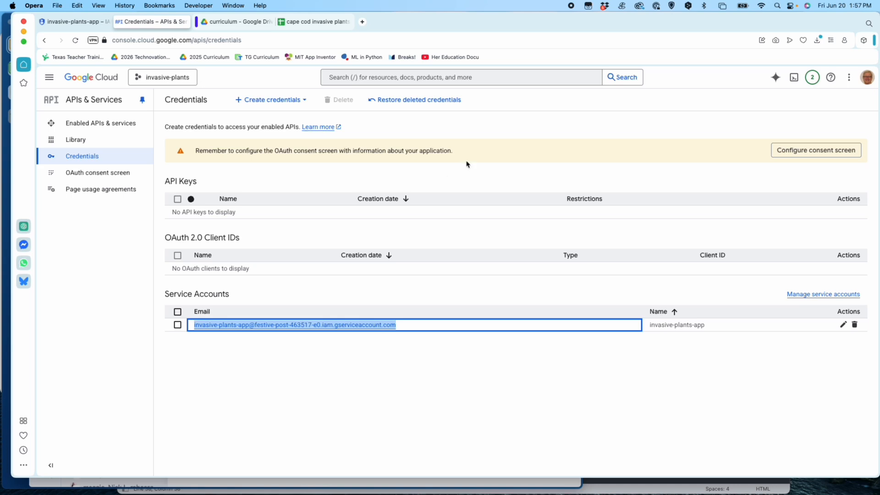
Step: Return to the "cape cod invasive plants" spreadsheet, open its sharing settings and add the copied service account email as an editor
left_click(327, 22)
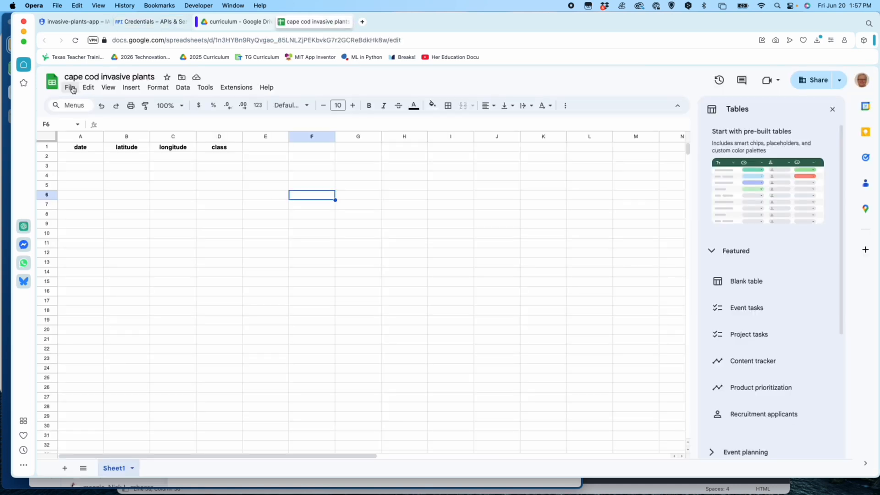
left_click(70, 88)
mouse_move(183, 171)
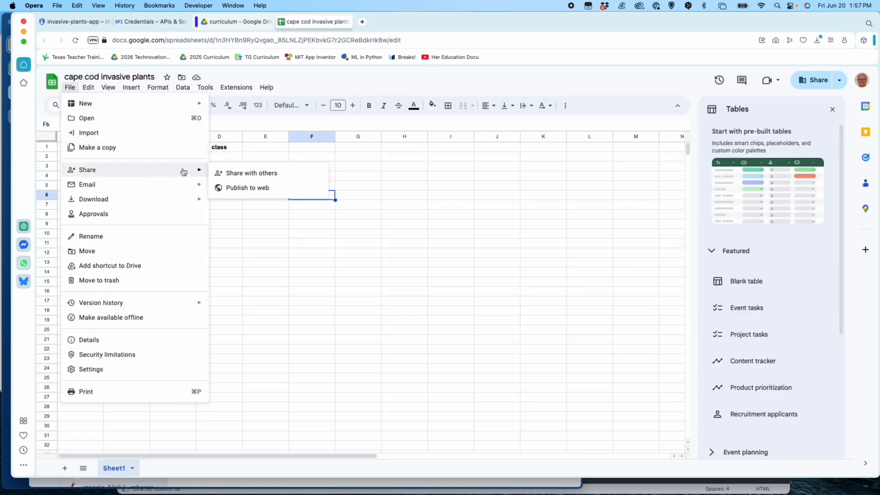
left_click(247, 174)
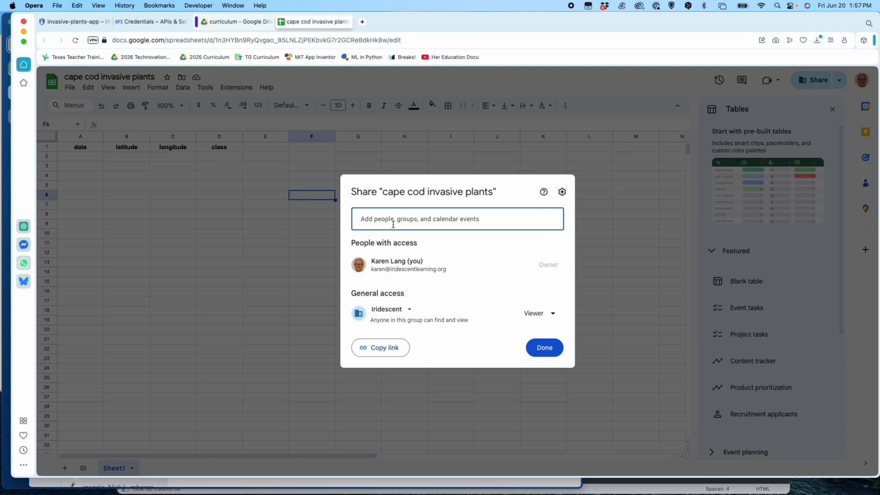
left_click(393, 225)
key("super+v")
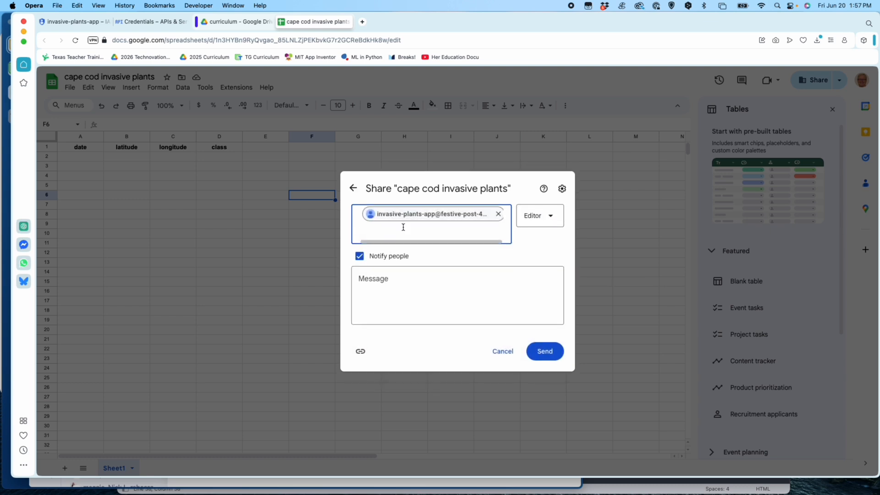
Step: Turn off notifying people and share the spreadsheet with the service account, accepting the external sharing
left_click(359, 256)
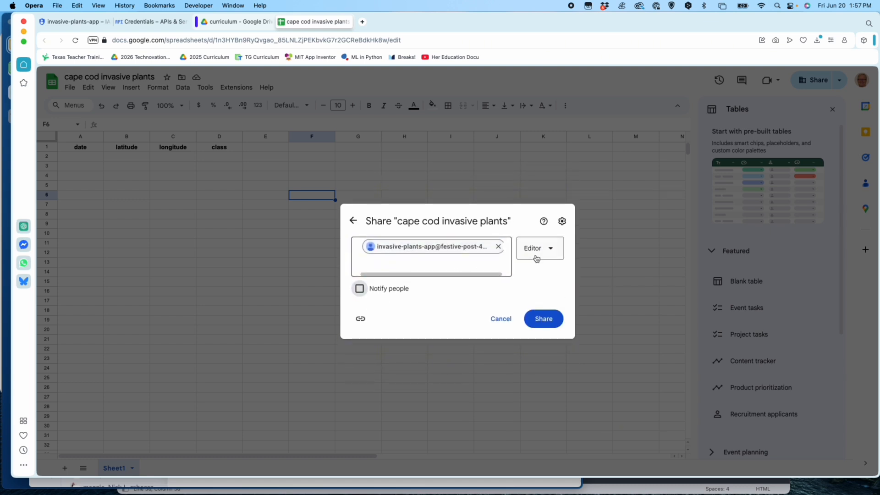
left_click_drag(534, 283, 540, 281)
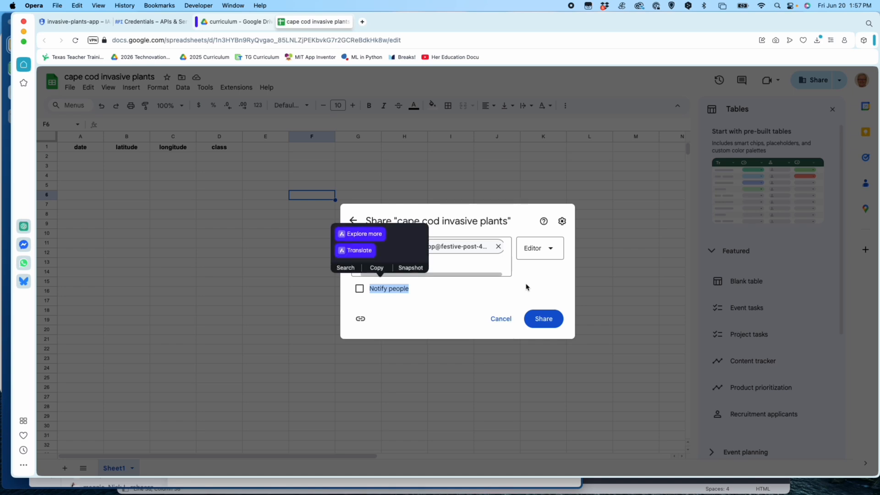
left_click(449, 287)
left_click(547, 319)
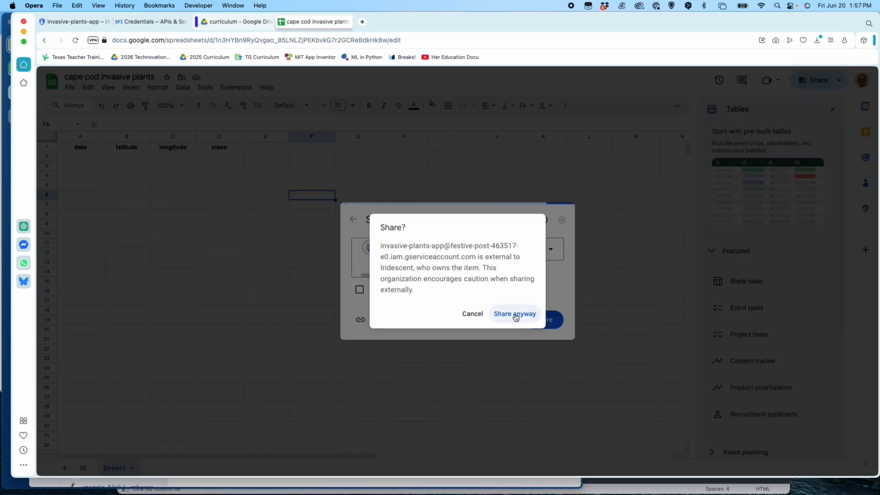
left_click(515, 315)
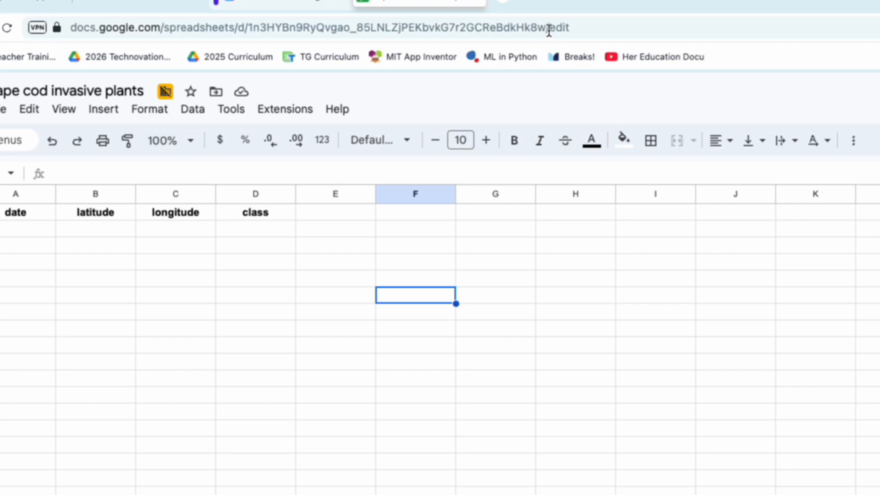
Step: Copy the spreadsheet ID between /d/ and /edit in the URL and paste it below the geojson link in the Stickies note
left_click_drag(383, 40, 265, 42)
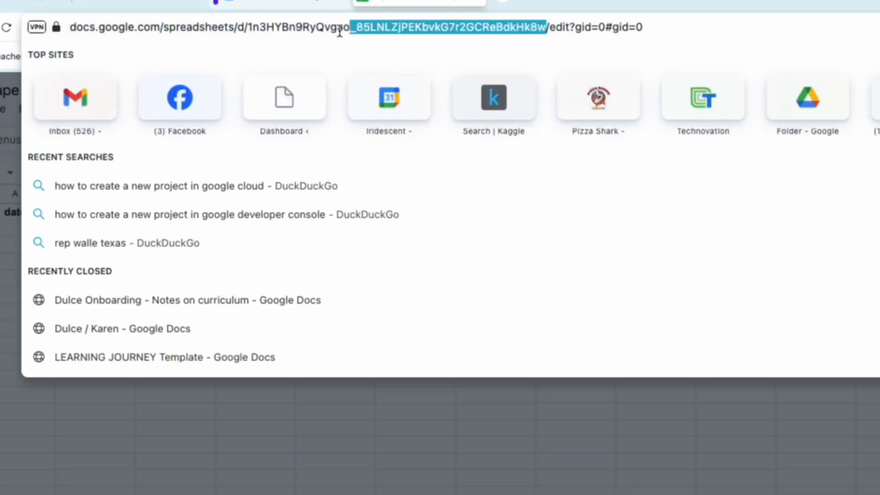
left_click_drag(340, 32, 248, 31)
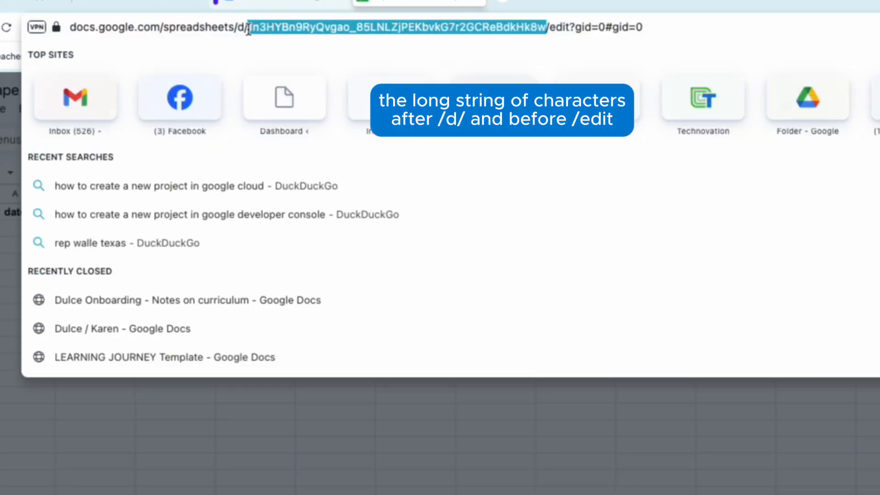
left_click(560, 423)
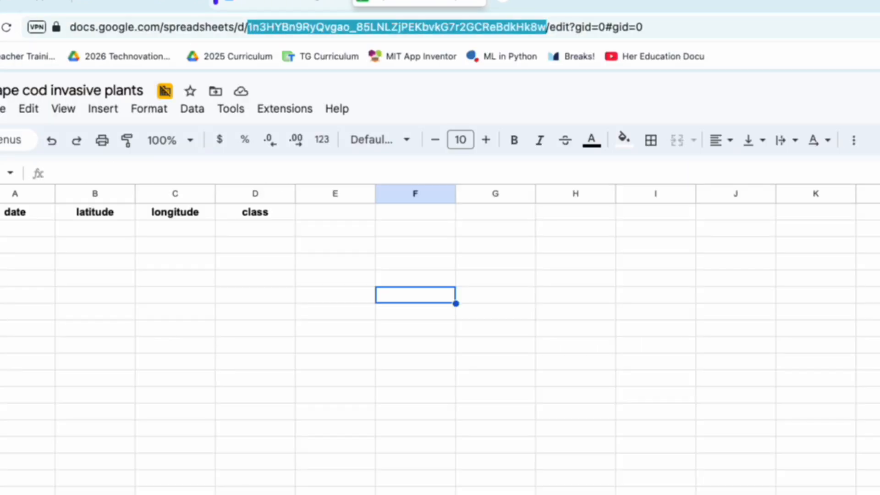
left_click(320, 476)
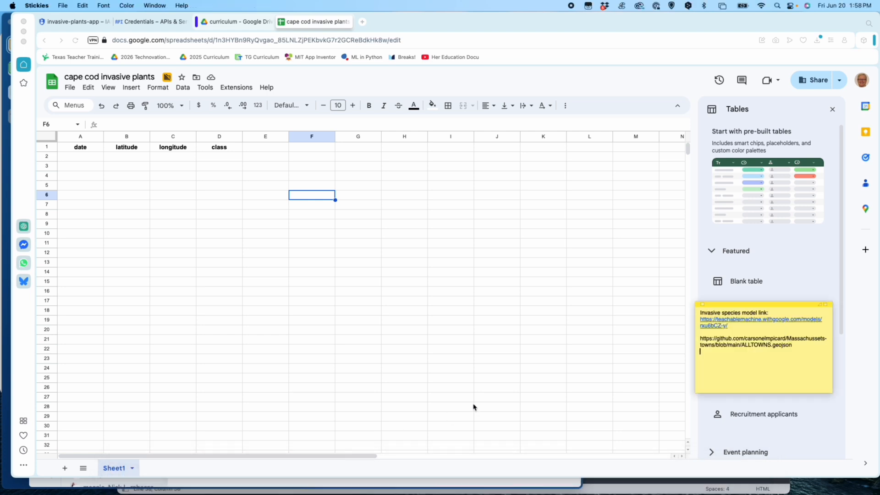
key("super+v")
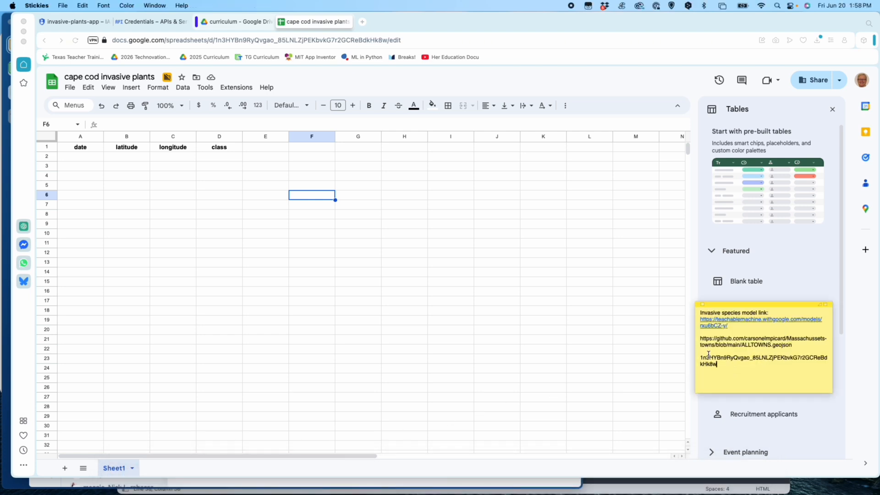
Step: Label the pasted ID "Google sheets id" on the line above it in the note and make the ID bold
key("Return")
type("geojson  Google")
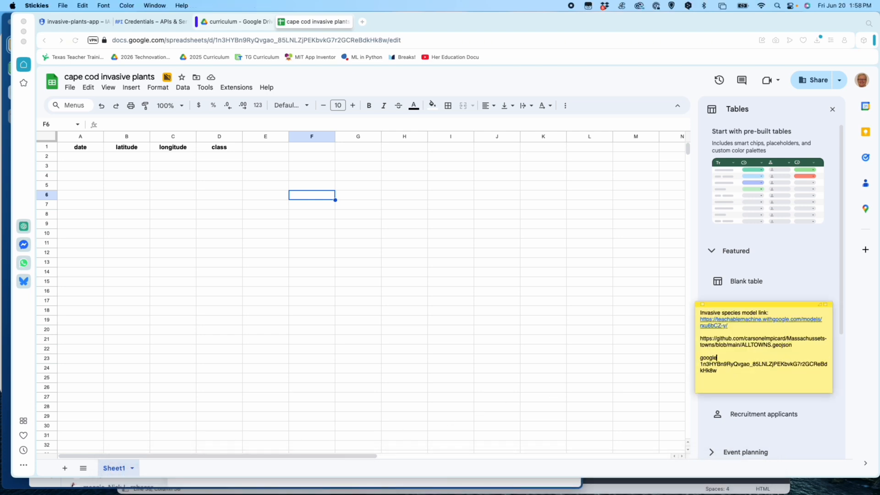
type(" sheets id")
double_click(706, 373)
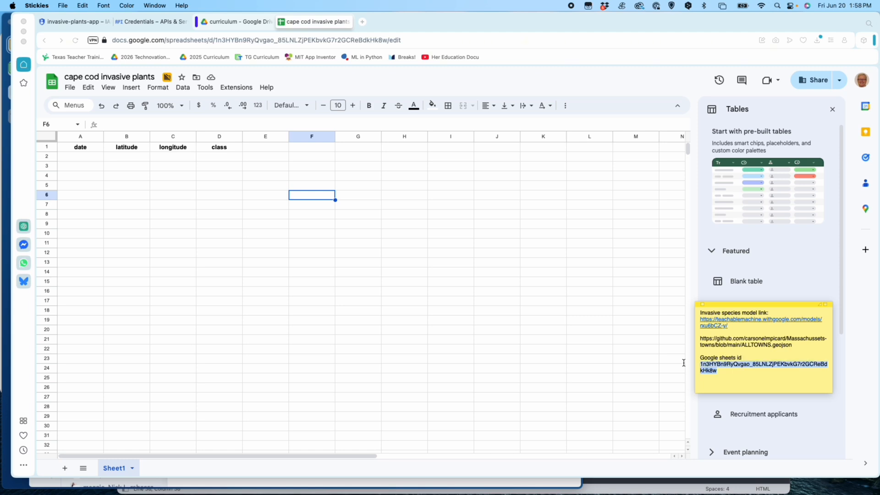
key("super+b")
left_click(722, 384)
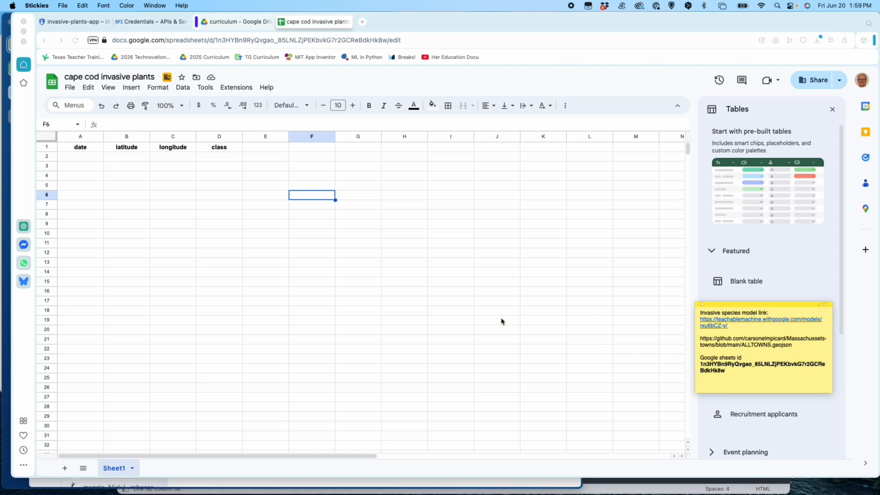
left_click(477, 310)
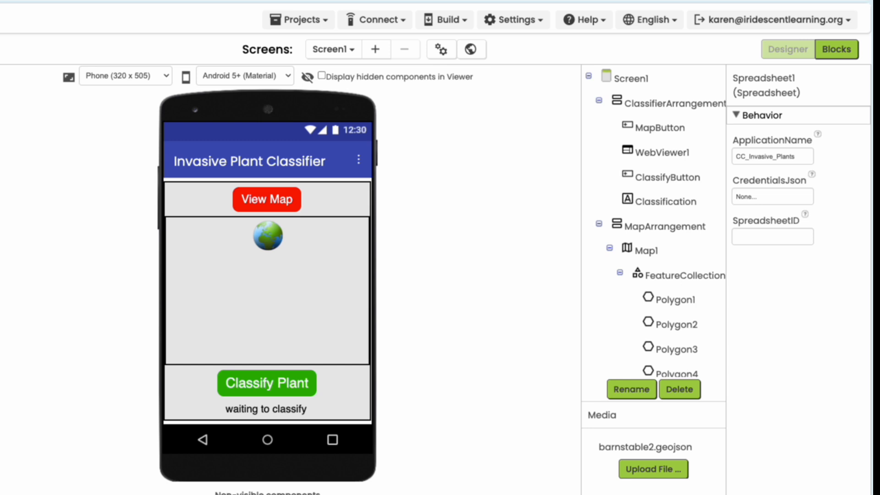
Step: Upload the downloaded festive-post service account JSON key file from Downloads as Spreadsheet1's CredentialsJson in App Inventor
left_click(759, 200)
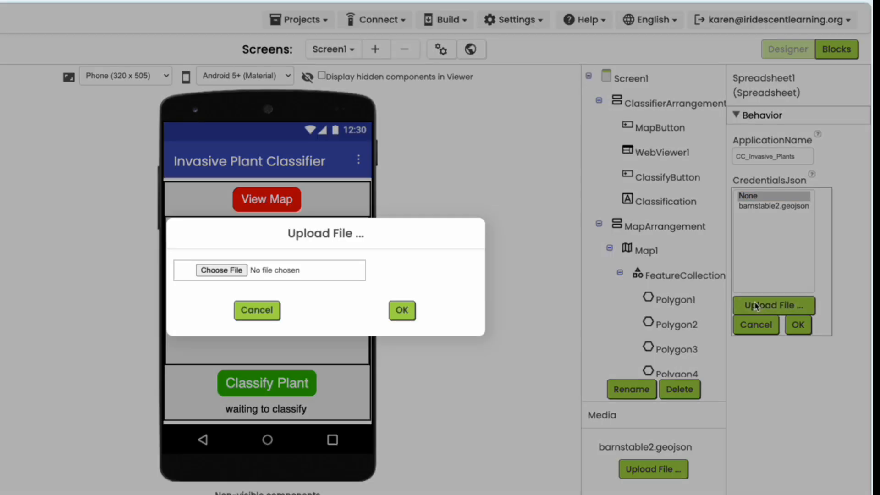
left_click(757, 304)
left_click(222, 270)
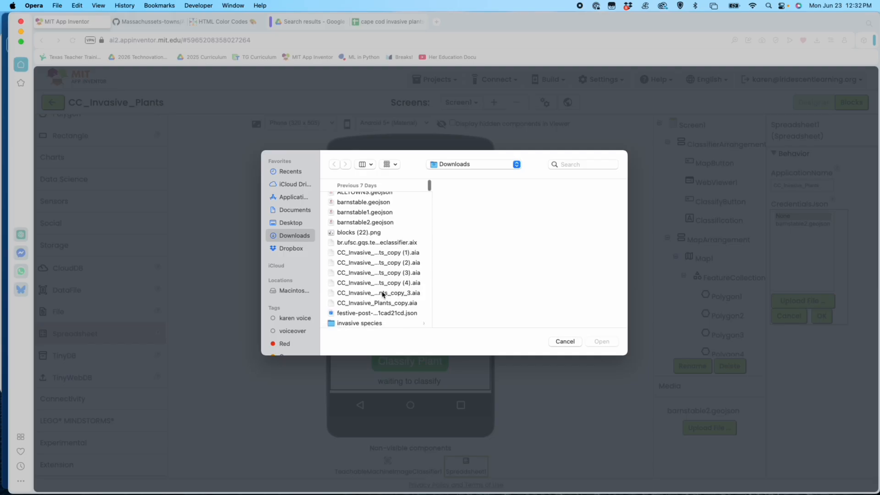
left_click(380, 314)
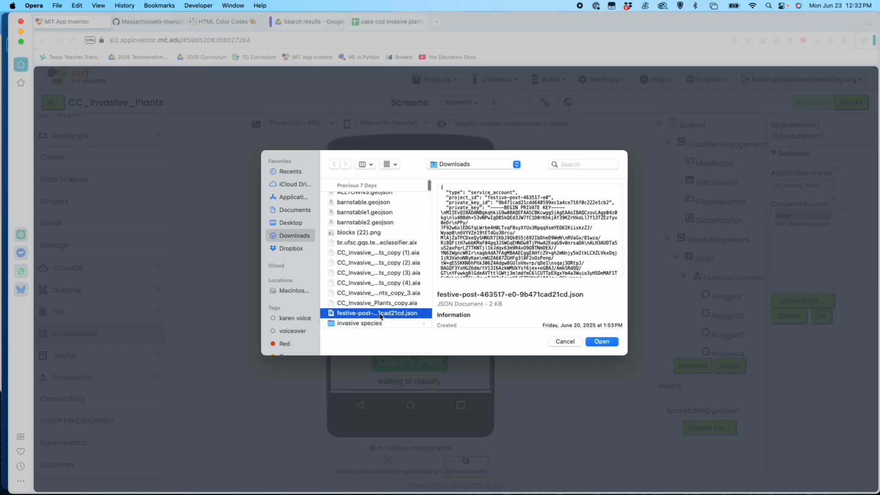
left_click(604, 345)
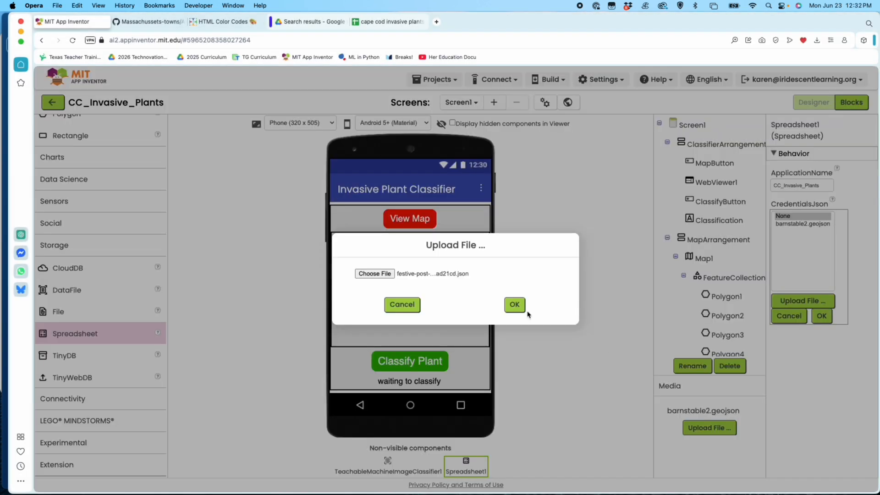
left_click(514, 304)
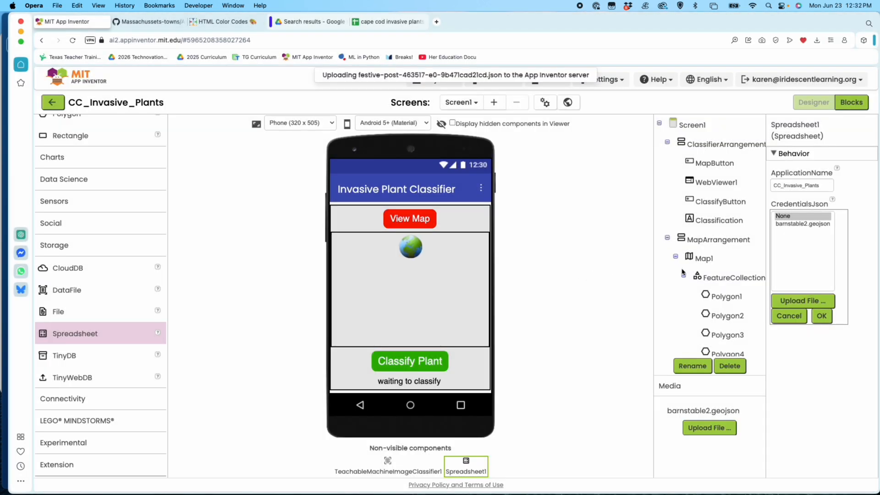
Step: Copy the Google Sheets ID from the Stickies note and paste it as Spreadsheet1's SpreadsheetID in App Inventor
left_click(795, 246)
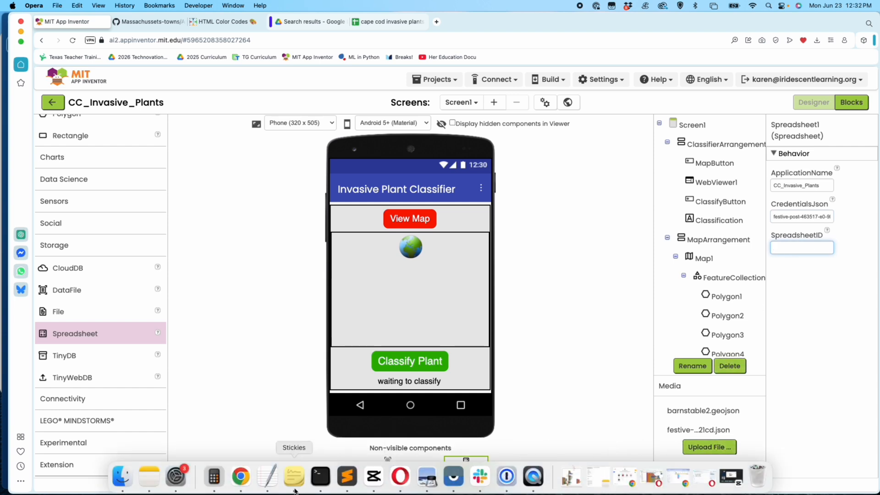
left_click(299, 477)
left_click_drag(727, 371, 695, 365)
key("super+c")
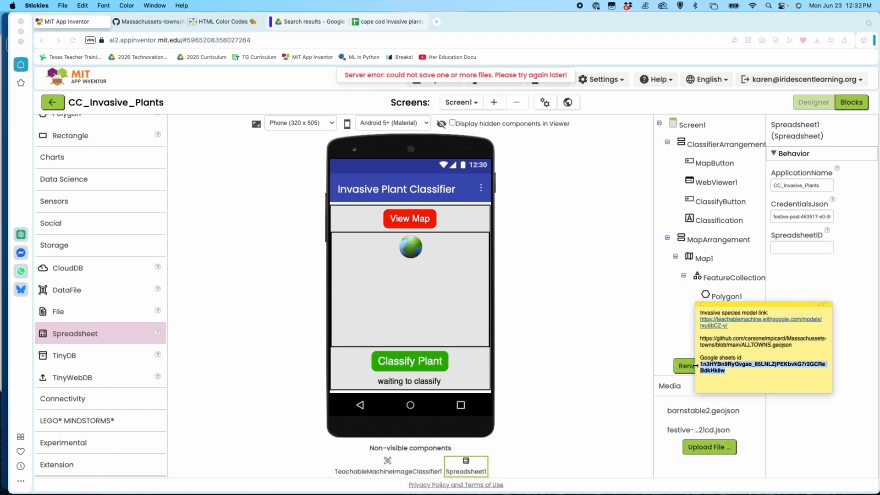
left_click(788, 247)
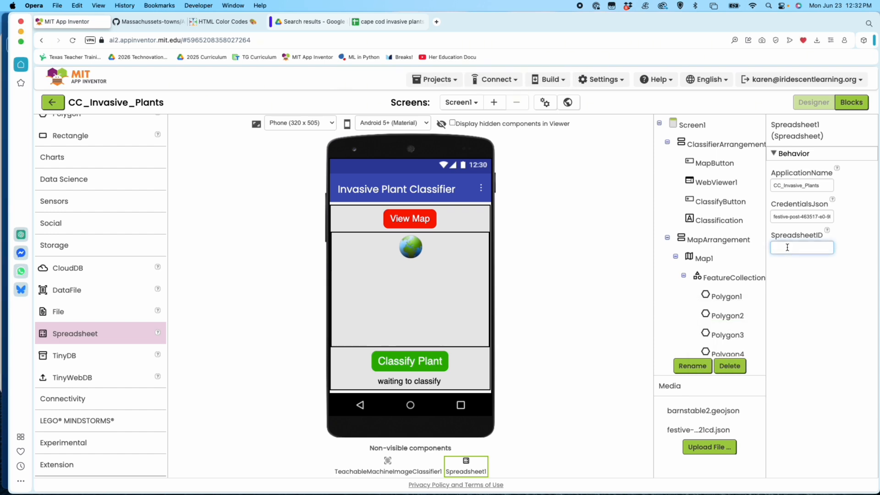
key("super+v")
left_click(796, 287)
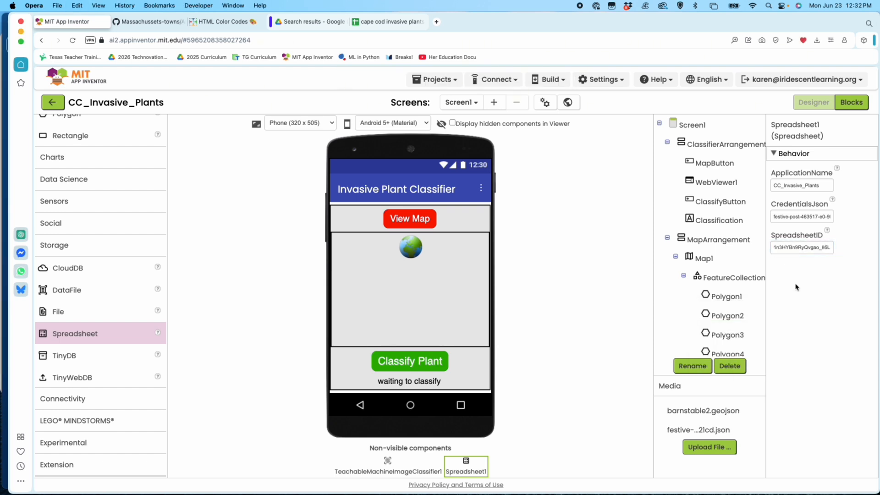